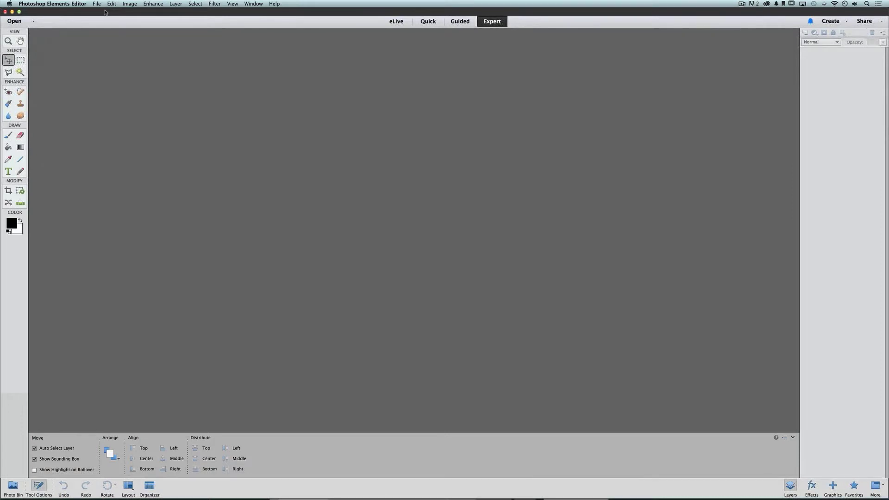
# Open the quickpage template digi101_quickpage_002.png from the Quickpages folder
pyautogui.click(97, 3)
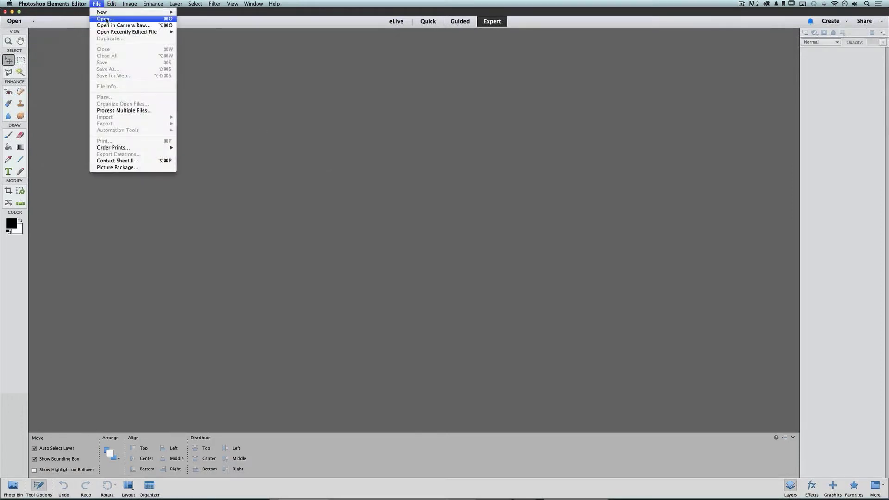
pyautogui.click(107, 19)
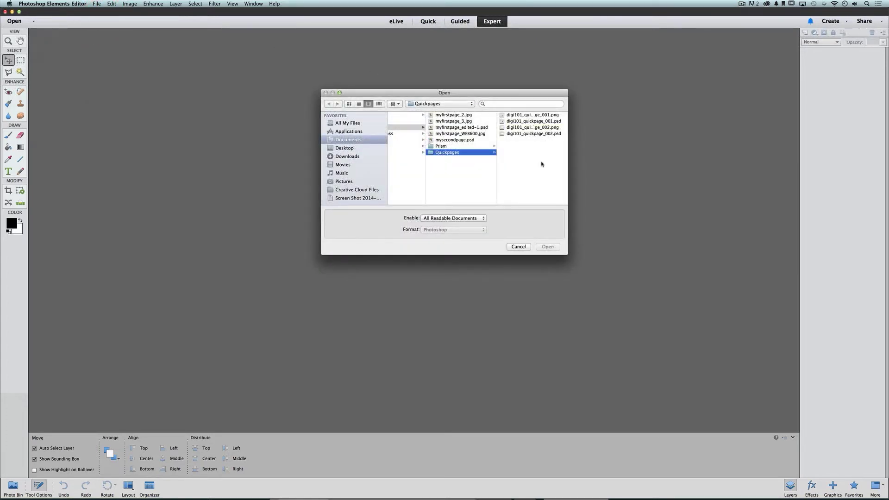
pyautogui.click(547, 128)
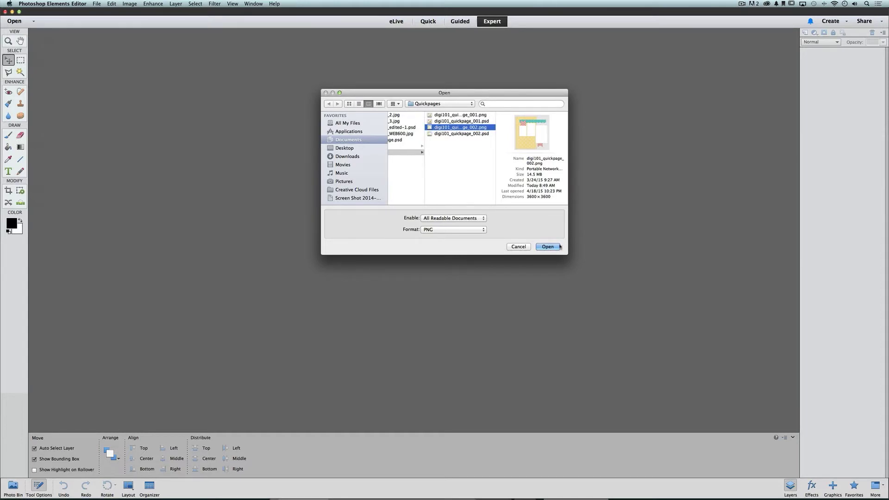
pyautogui.click(543, 246)
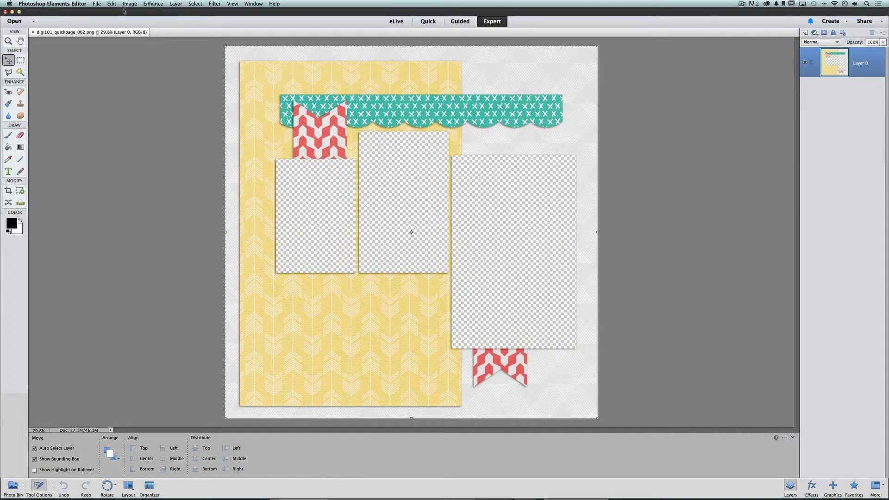
pyautogui.click(98, 5)
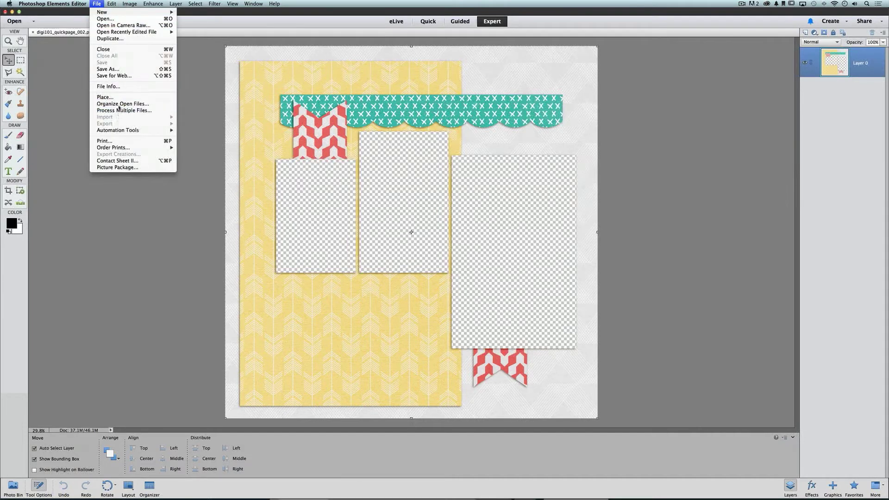
# Duplicate the template as 'mysecondpage', then return to the original template's tab
pyautogui.click(132, 39)
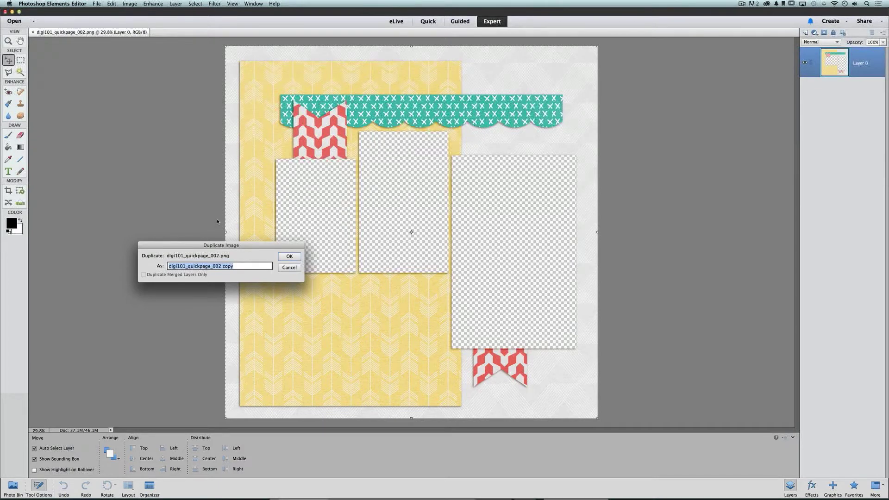
pyautogui.write('mysecondpage')
pyautogui.click(285, 256)
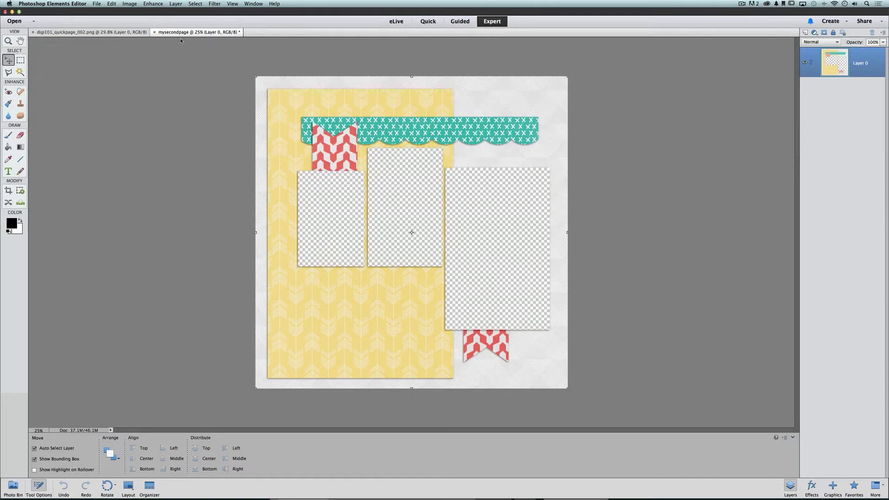
pyautogui.click(131, 33)
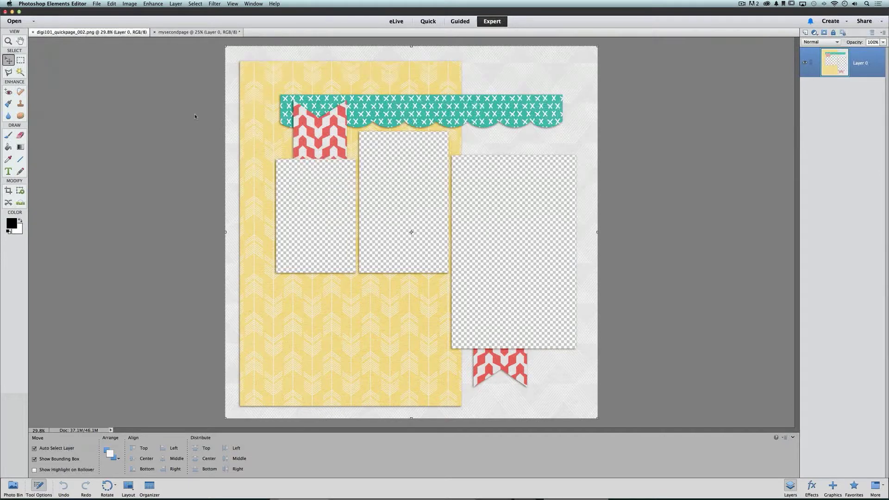
pyautogui.click(97, 4)
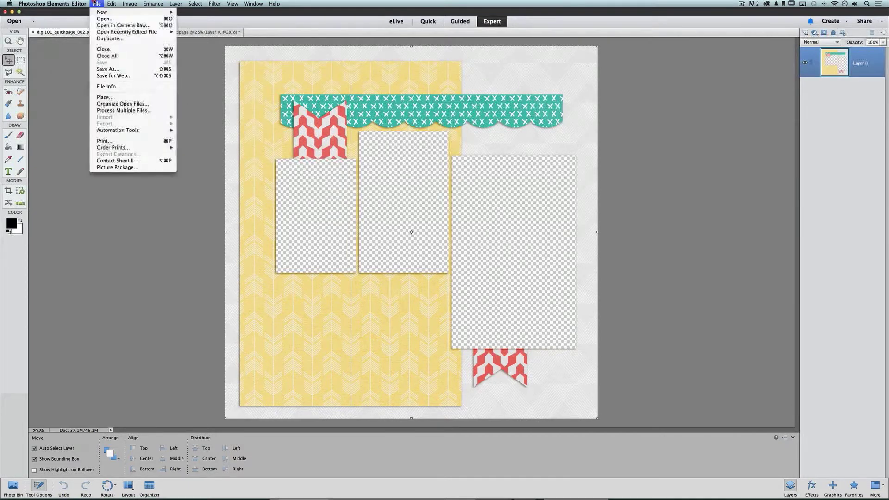
# Close the original template and fit mysecondpage to the window with Cmd+0
pyautogui.click(122, 51)
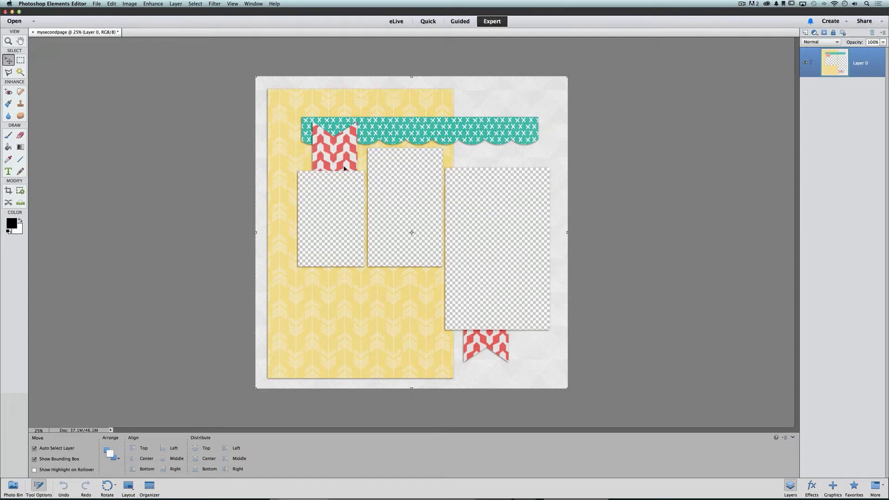
pyautogui.click(232, 4)
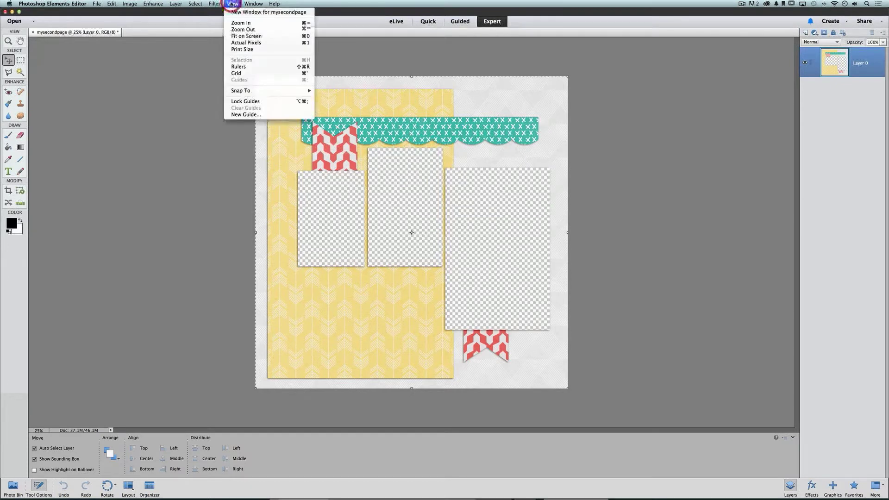
pyautogui.click(281, 36)
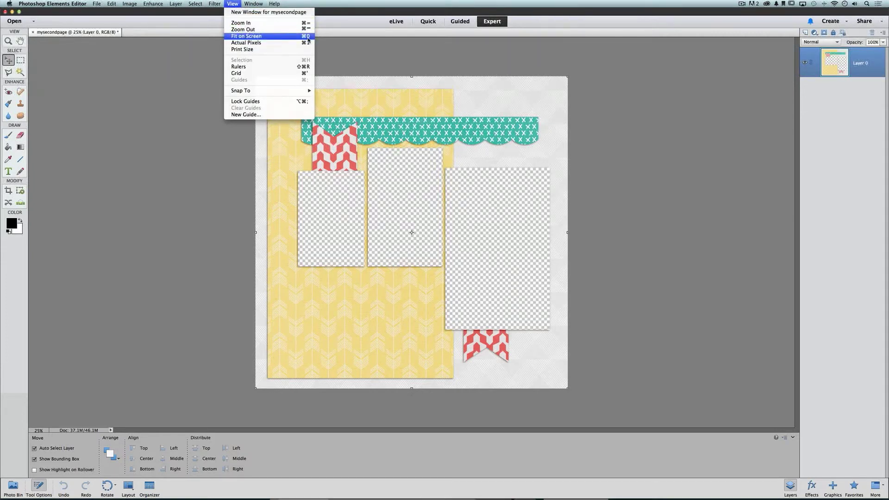
pyautogui.click(343, 46)
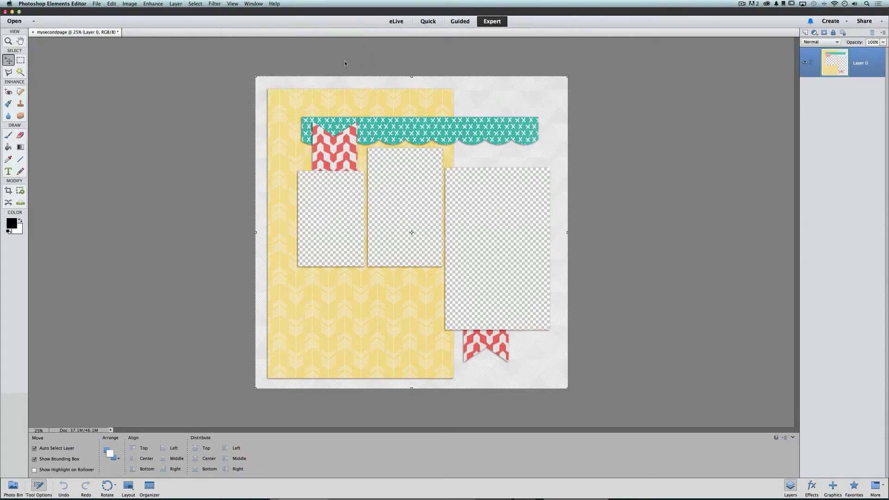
pyautogui.press('super+0')
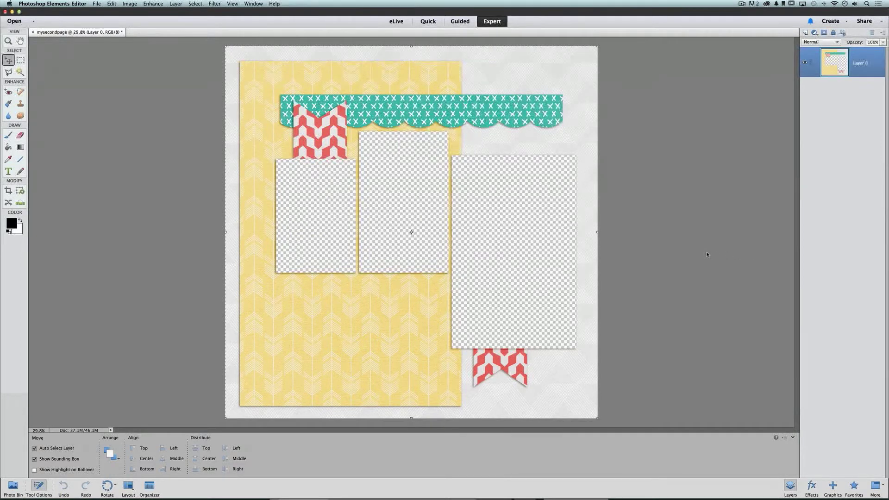
# Open mysecondpage_PHOTO.jpg, PHOTO2.jpg and PHOTO3.jpg together from the demos folder
pyautogui.click(97, 4)
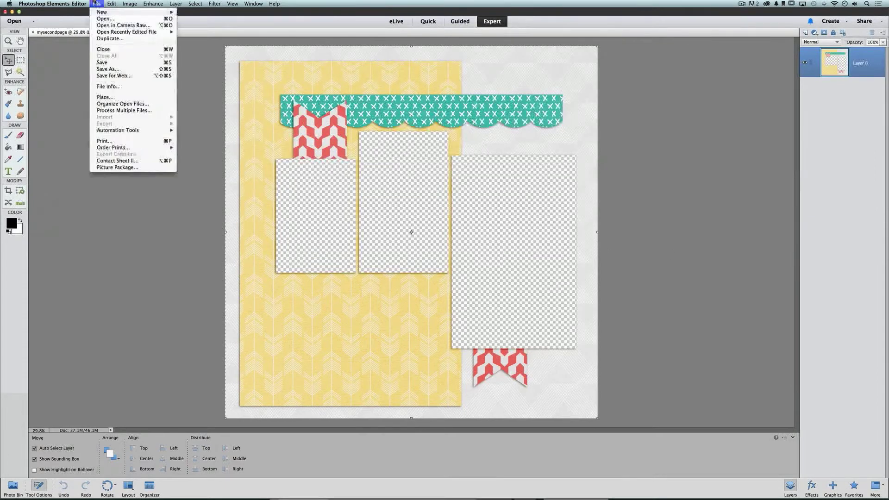
pyautogui.click(102, 19)
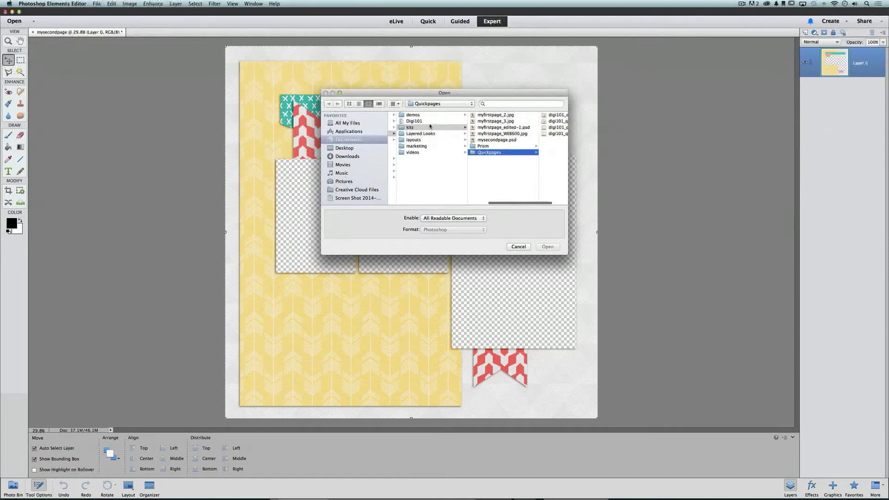
pyautogui.click(430, 116)
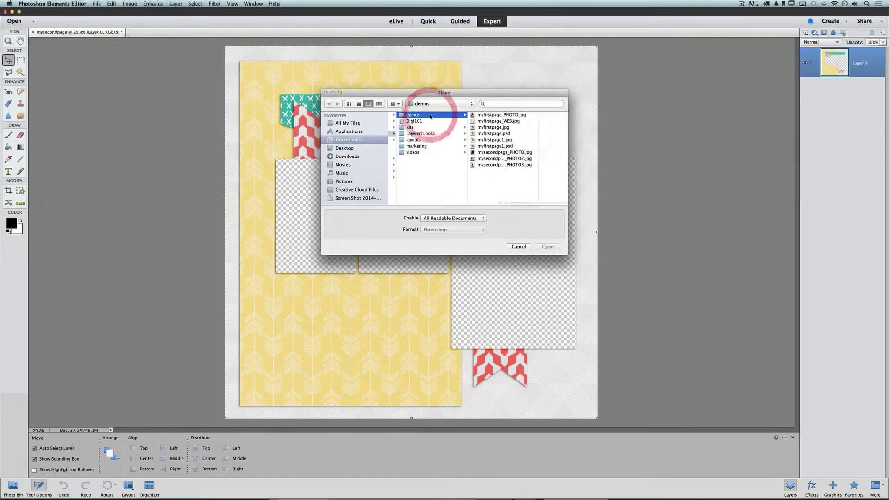
pyautogui.click(502, 153)
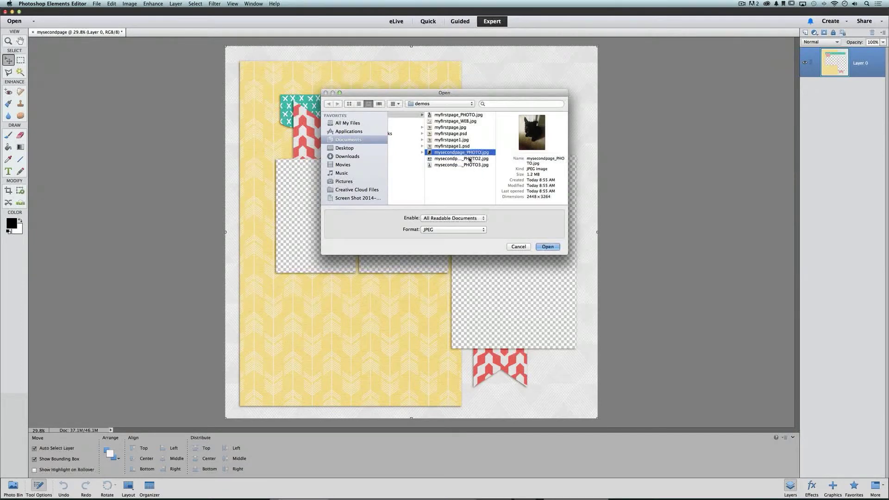
pyautogui.keyDown('shift'); pyautogui.click(470, 159); pyautogui.keyUp('shift')
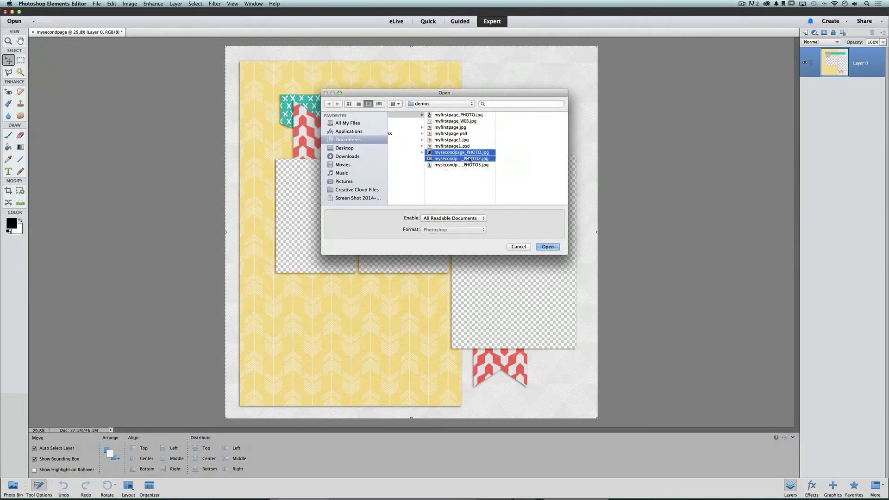
pyautogui.keyDown('shift'); pyautogui.click(470, 164); pyautogui.keyUp('shift')
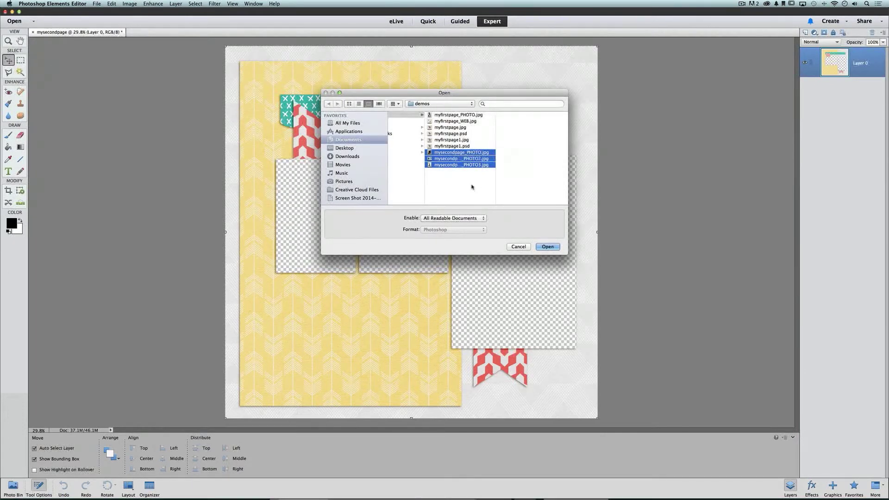
pyautogui.click(548, 248)
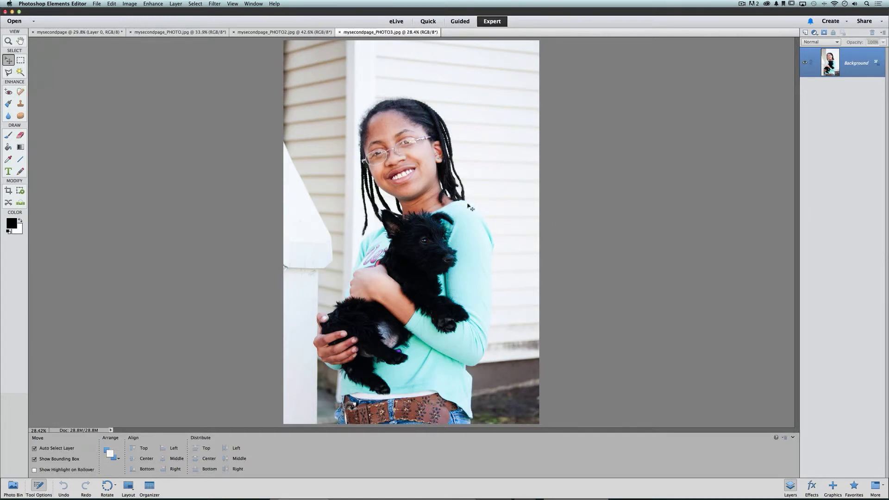
# Drag the girl-and-puppy and puppy-on-lap photos onto mysecondpage as Layers 1 and 2
pyautogui.click(13, 484)
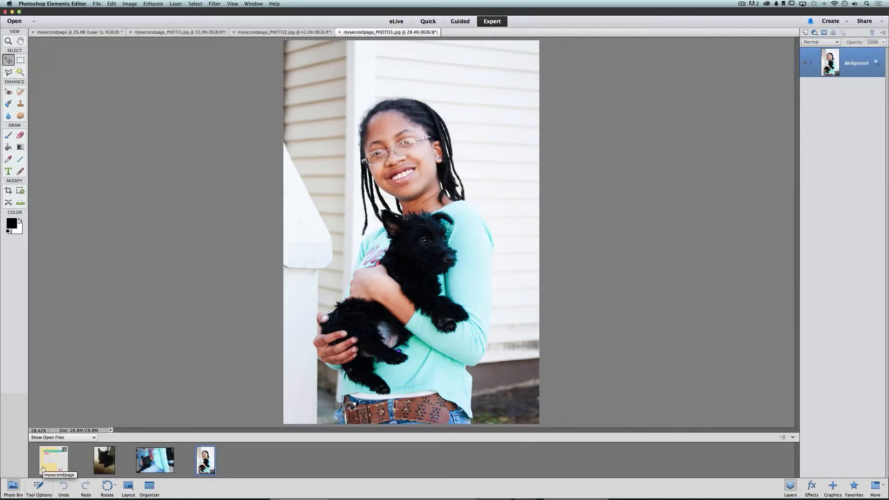
pyautogui.moveTo(42, 469)
pyautogui.mouseDown()
pyautogui.moveTo(111, 442)
pyautogui.moveTo(414, 172)
pyautogui.moveTo(194, 386)
pyautogui.moveTo(83, 453)
pyautogui.moveTo(51, 455)
pyautogui.mouseUp()
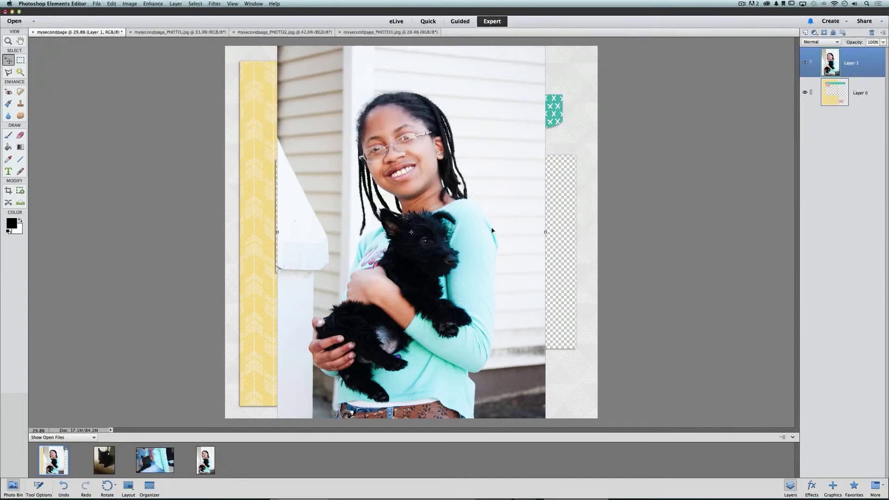
pyautogui.click(307, 33)
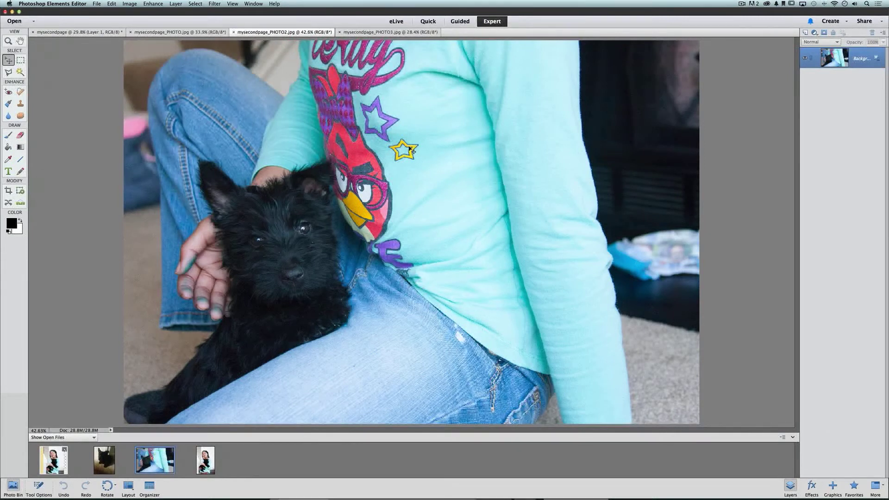
pyautogui.click(408, 141)
pyautogui.moveTo(408, 142); pyautogui.dragTo(110, 34)
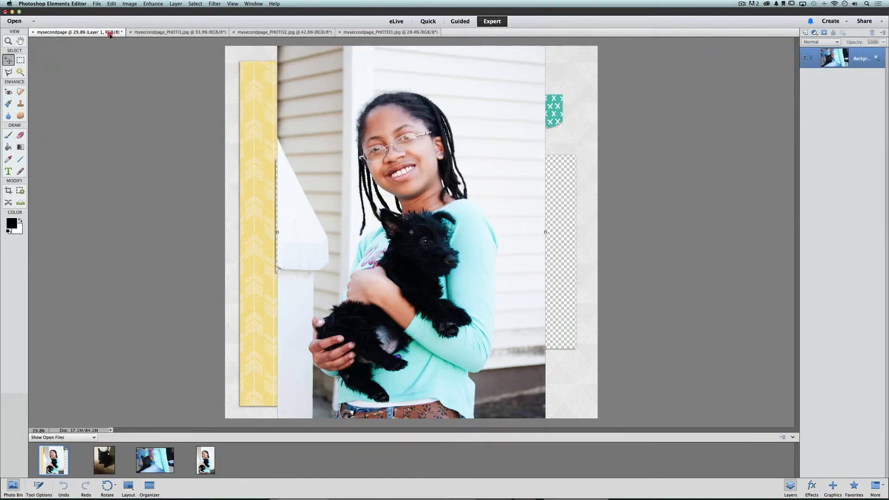
pyautogui.moveTo(110, 35); pyautogui.dragTo(345, 133)
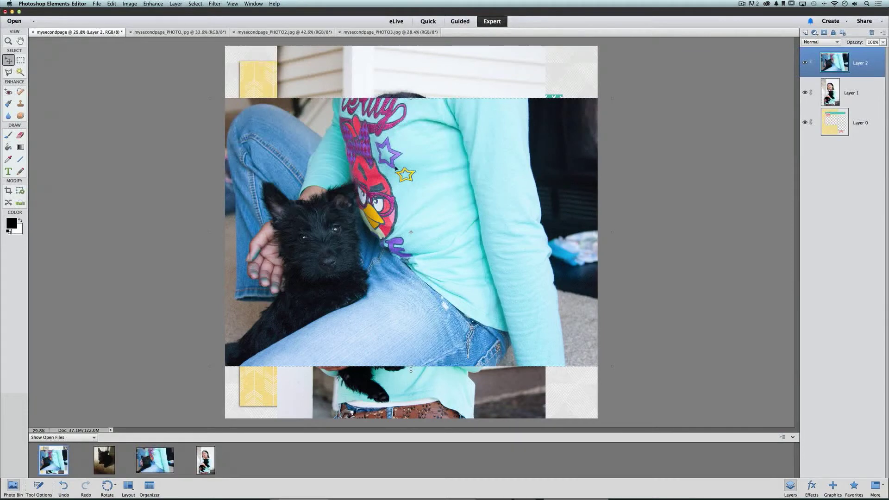
pyautogui.click(201, 34)
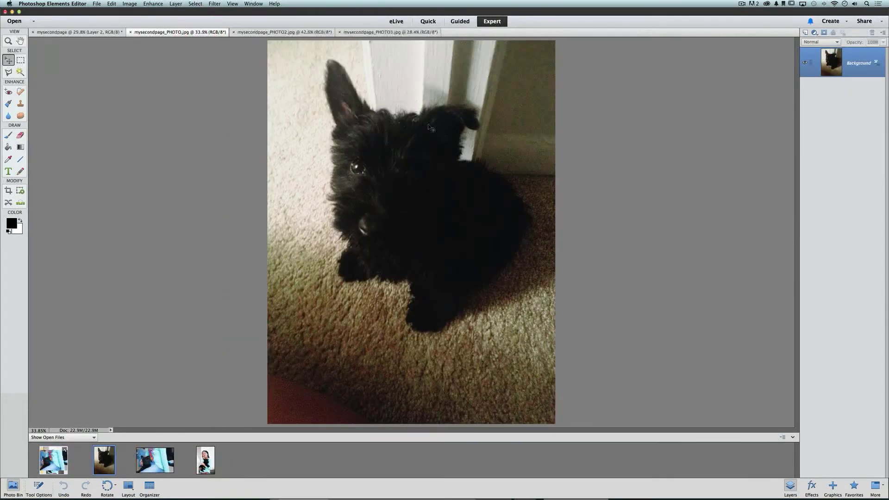
pyautogui.click(112, 34)
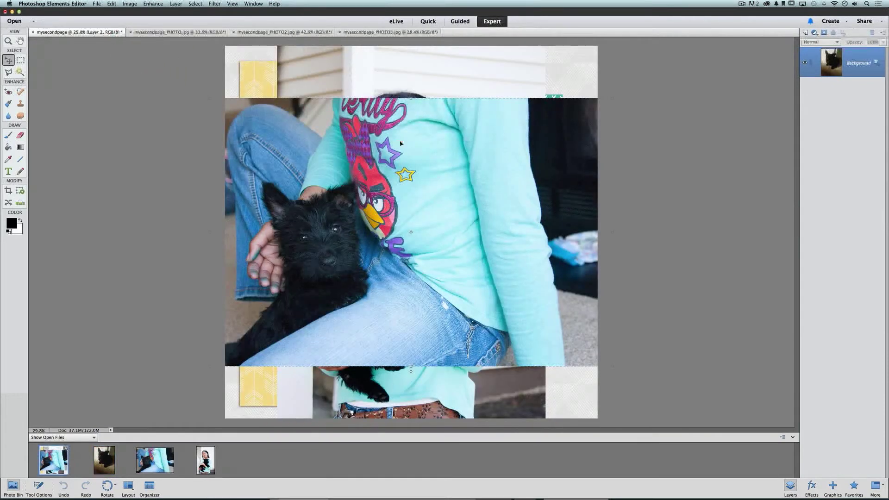
# Paste the black puppy photo into mysecondpage as Layer 3 with Cmd+V
pyautogui.hotkey('ctrl', 'v')
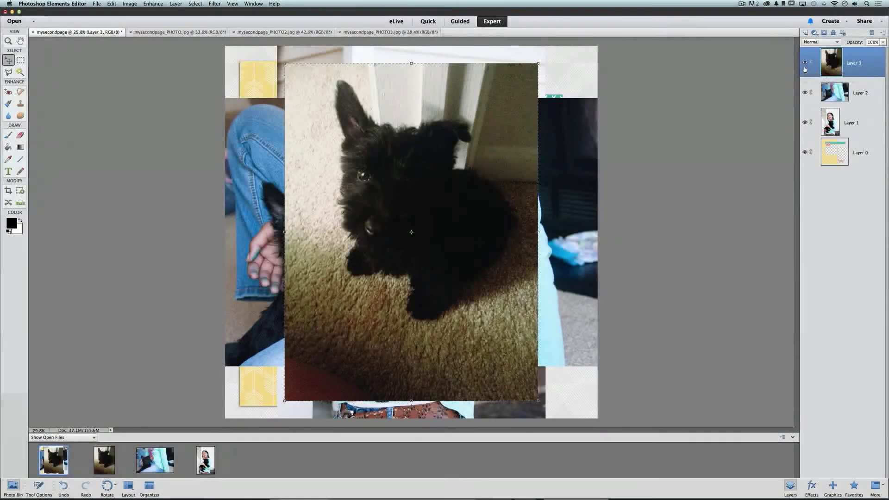
# Hide Layers 3 and 2 so only the girl-and-puppy photo shows, then select Layer 1
pyautogui.click(805, 67)
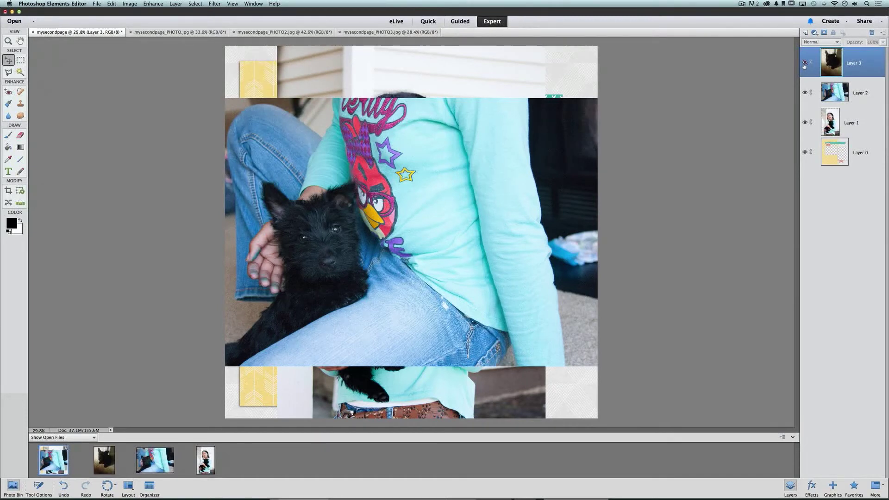
pyautogui.click(805, 63)
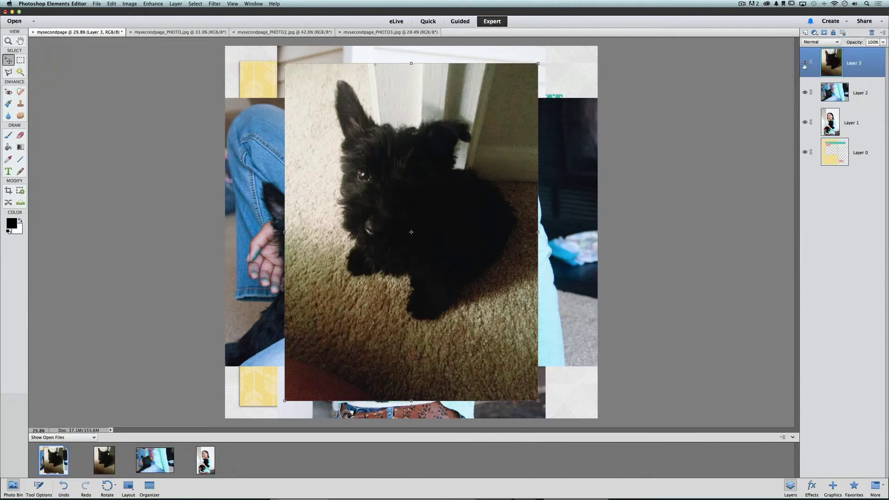
pyautogui.click(804, 63)
pyautogui.click(804, 64)
pyautogui.click(805, 64)
pyautogui.click(804, 63)
pyautogui.click(805, 63)
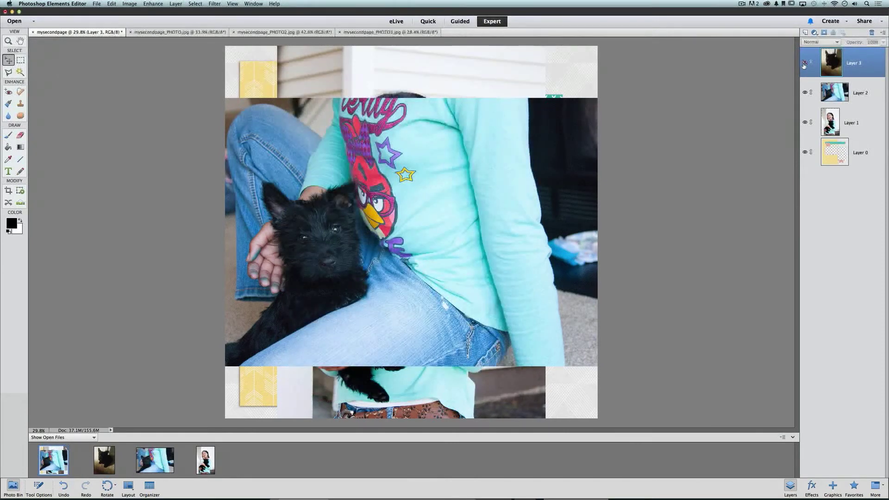
pyautogui.click(805, 93)
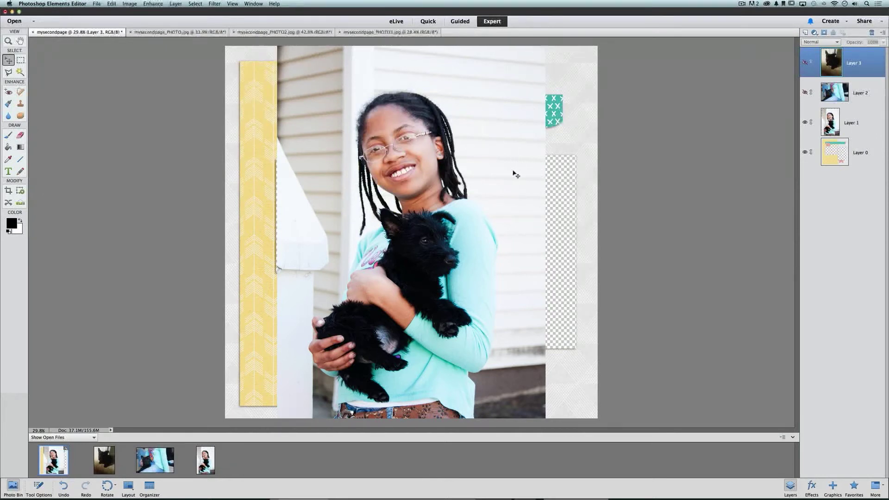
pyautogui.click(494, 121)
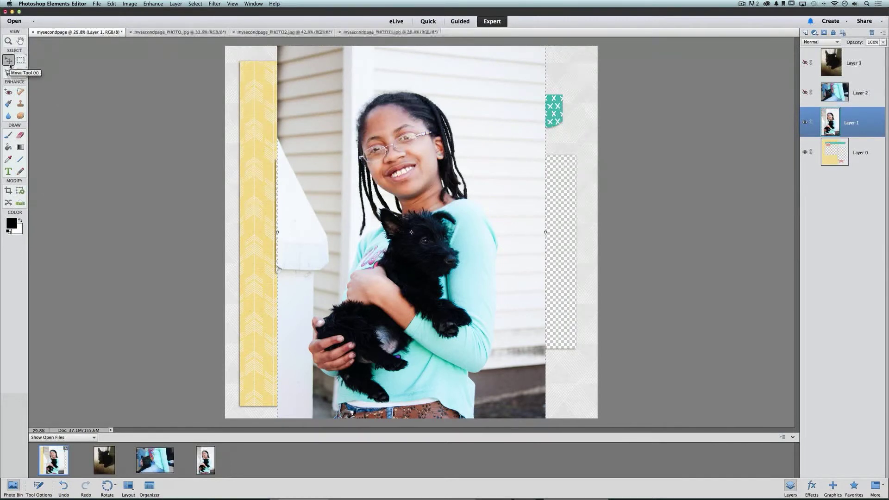
# Drag the girl-and-puppy photo down until its top edge meets the yellow border strip
pyautogui.moveTo(353, 83); pyautogui.dragTo(351, 125)
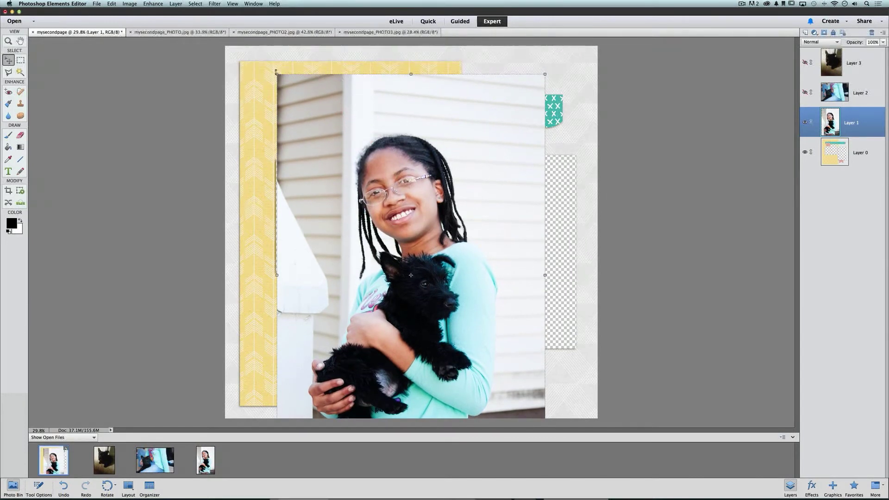
pyautogui.click(544, 73)
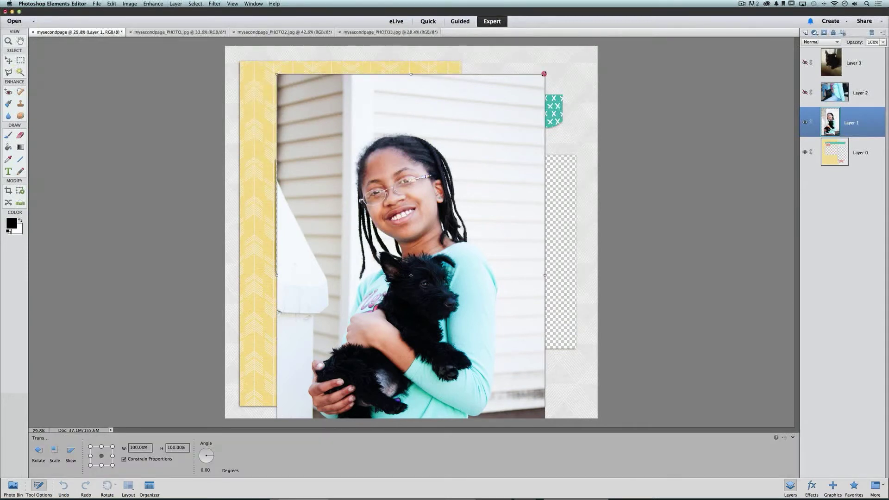
# Scale the girl-and-puppy photo to 64.09%, place it over the right-hand opening, and commit
pyautogui.moveTo(544, 73); pyautogui.dragTo(432, 218)
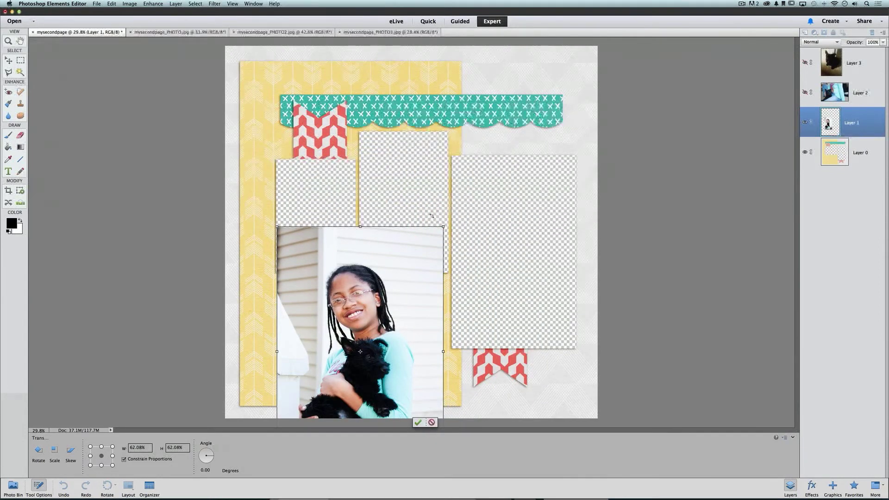
pyautogui.moveTo(443, 226); pyautogui.dragTo(474, 198)
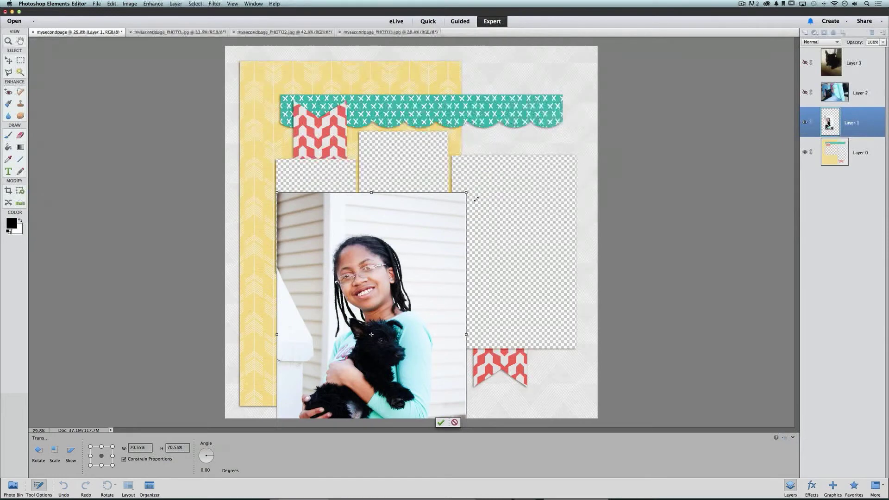
pyautogui.moveTo(431, 262); pyautogui.dragTo(571, 183)
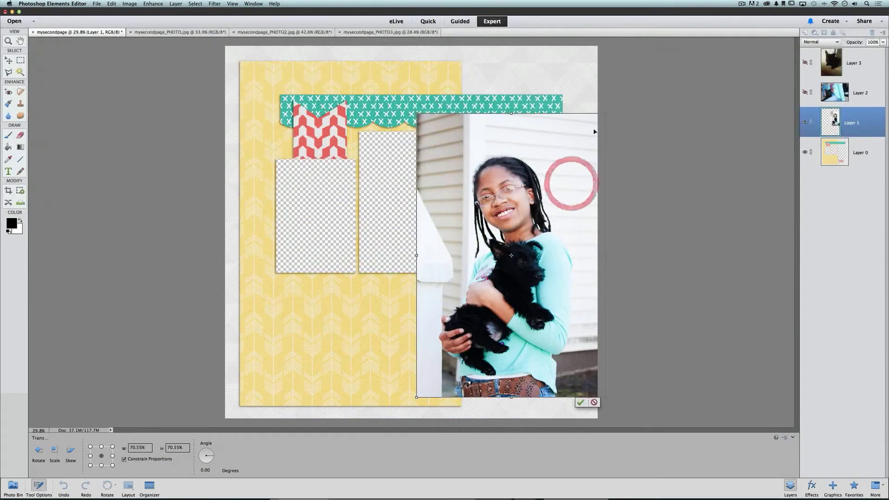
pyautogui.moveTo(605, 112); pyautogui.dragTo(582, 137)
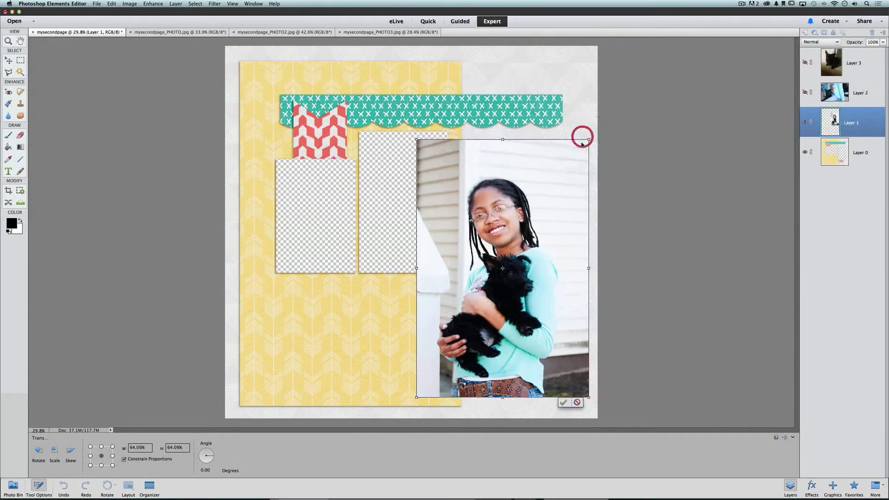
pyautogui.moveTo(562, 181); pyautogui.dragTo(572, 165)
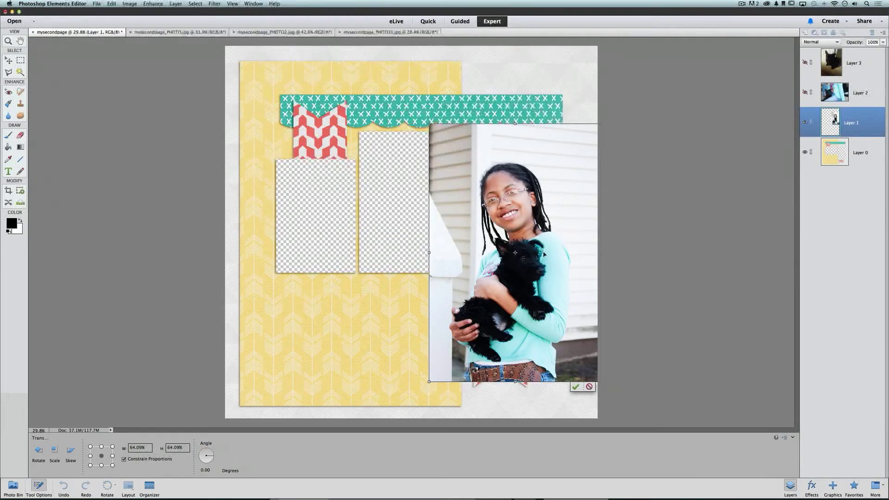
pyautogui.click(575, 386)
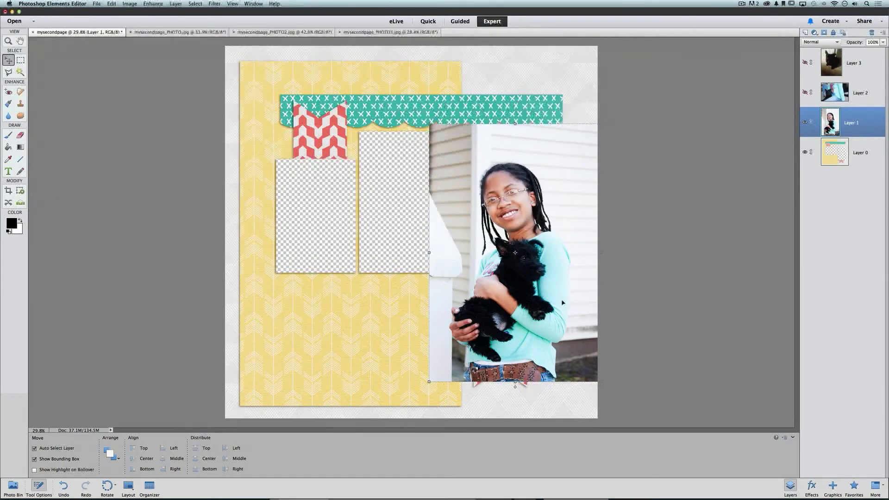
# Move Layer 1 below the page's Layer 0 and nudge the photo to fill the right-hand opening
pyautogui.click(864, 121)
pyautogui.moveTo(864, 121); pyautogui.dragTo(861, 174)
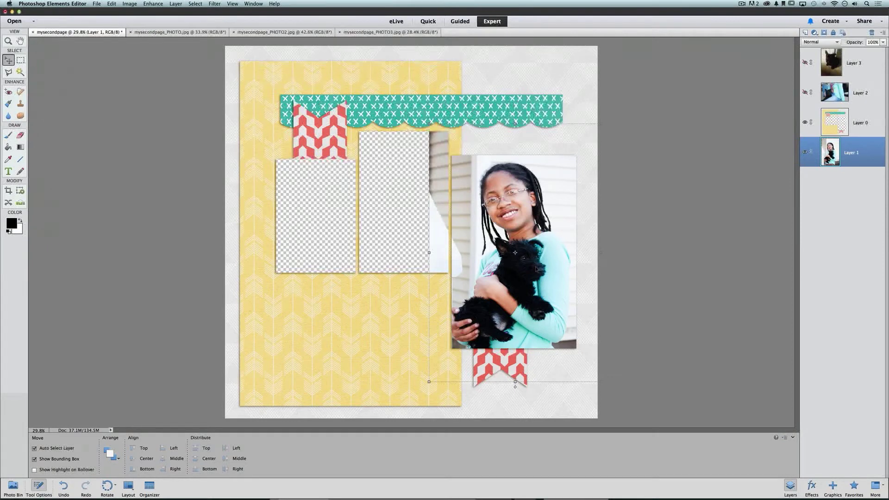
pyautogui.moveTo(535, 257); pyautogui.dragTo(538, 266)
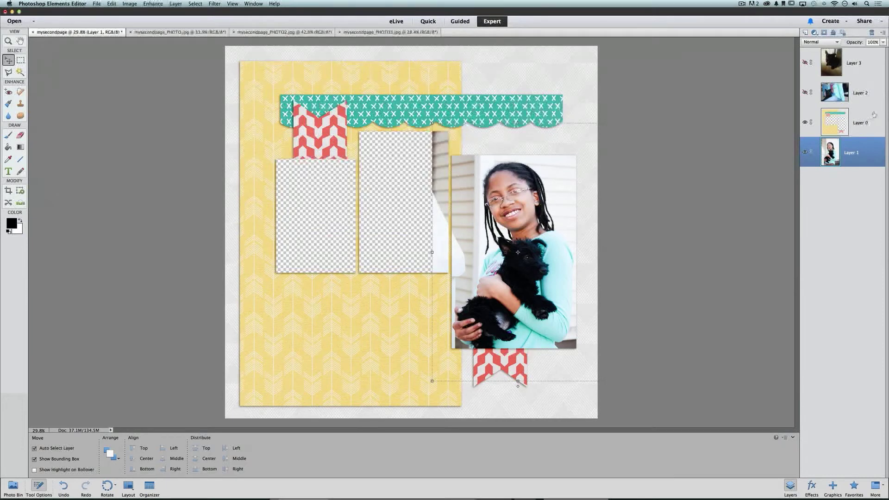
pyautogui.click(866, 123)
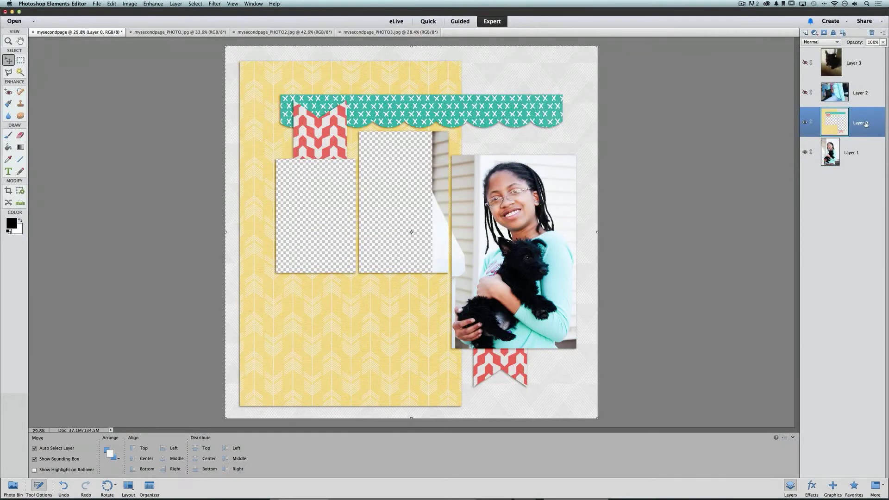
# Rename the scrapbook page layer from Layer 0 to 'quickpage'
pyautogui.doubleClick(864, 123)
pyautogui.write('quickpage')
pyautogui.press('Return')
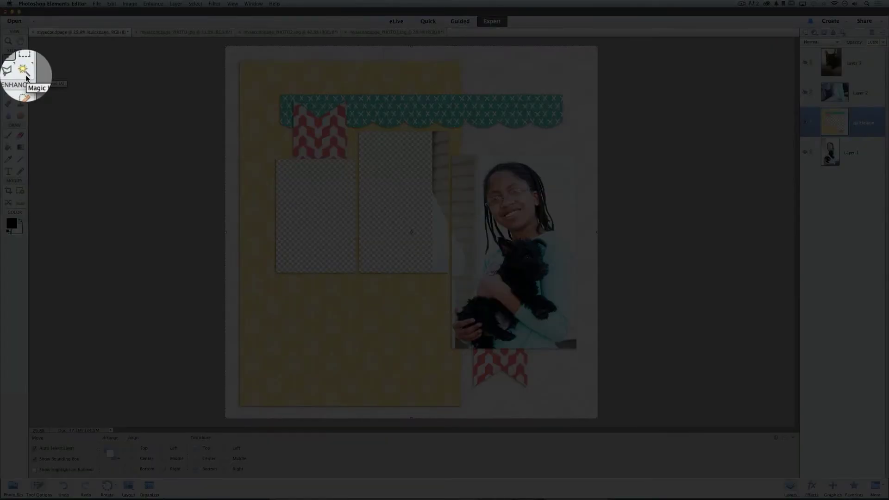
pyautogui.click(20, 74)
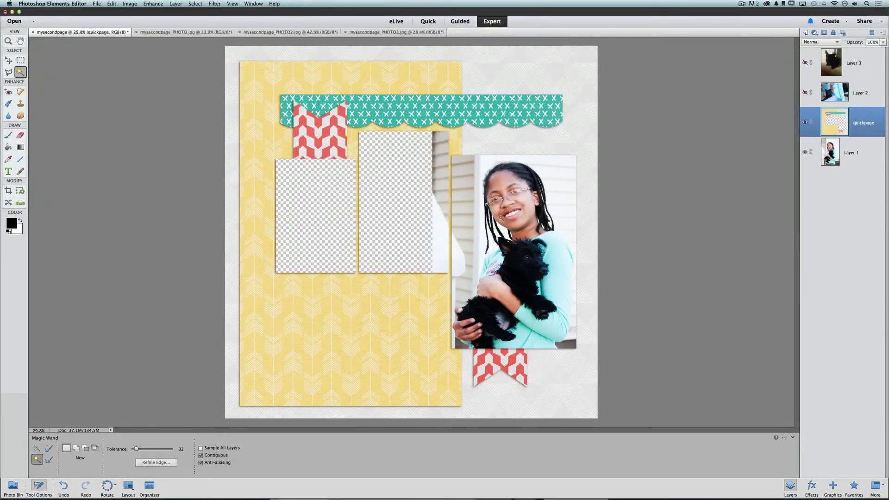
# Magic Wand-select the empty large right-hand photo opening on the quickpage layer
pyautogui.click(511, 217)
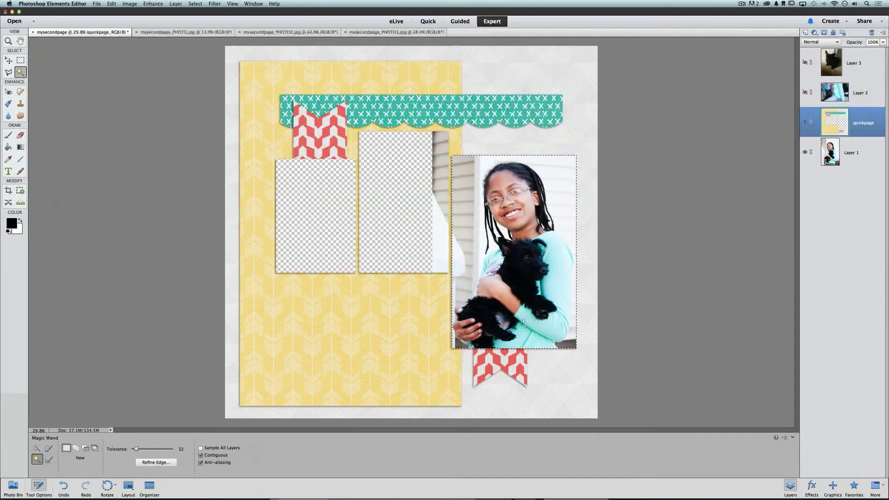
# Rename the girl-and-puppy photo layer to 'large photo', keeping the opening's selection
pyautogui.click(864, 156)
pyautogui.doubleClick(851, 152)
pyautogui.write('large photo')
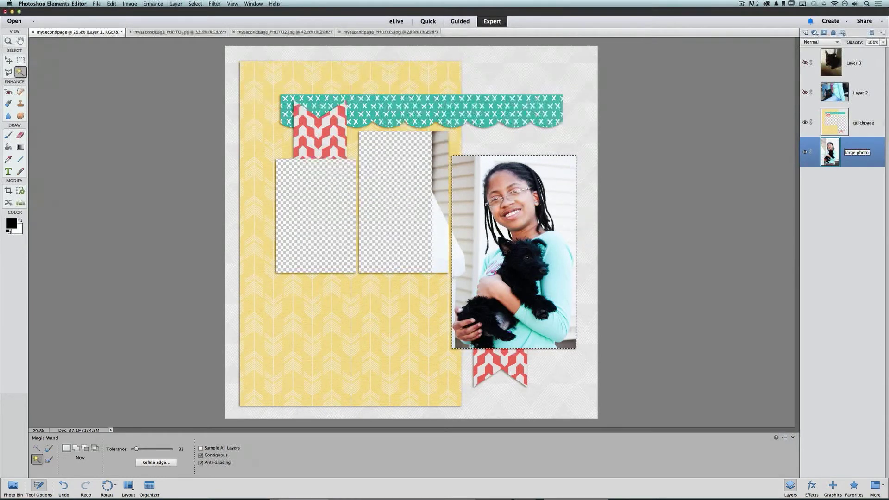
pyautogui.press('Return')
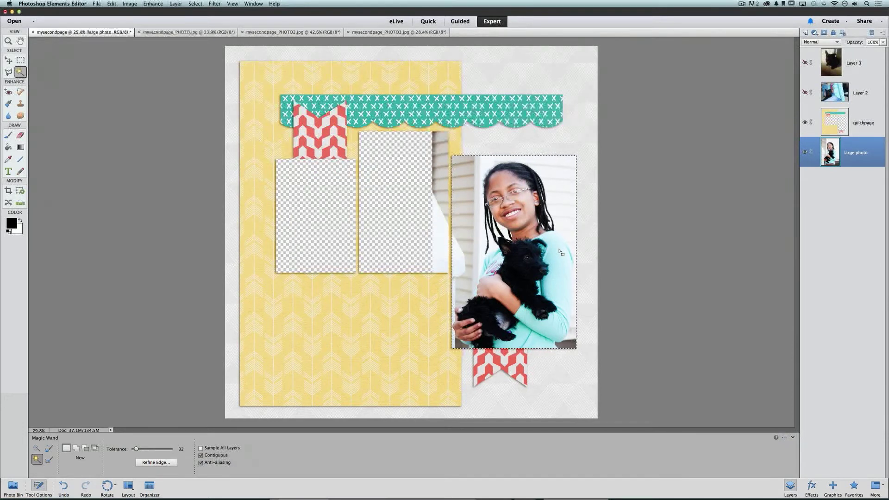
pyautogui.click(197, 4)
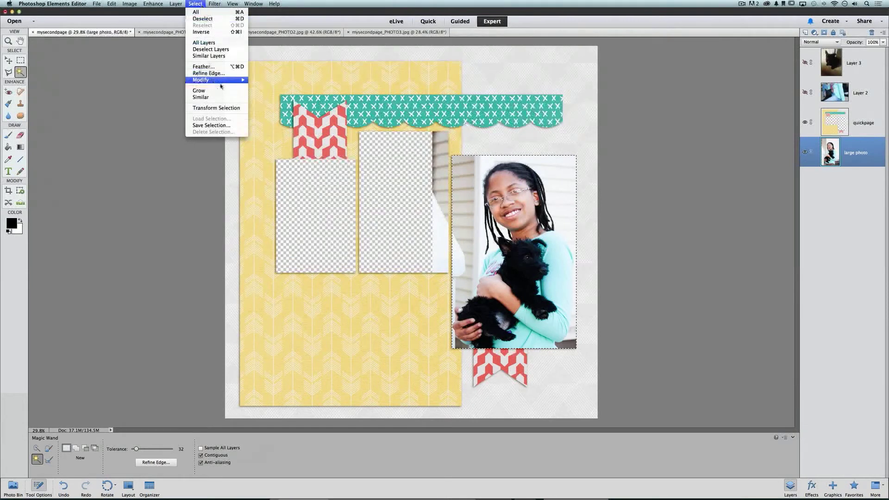
# Expand the right-hand opening's selection by 10 pixels with Select > Modify > Expand
pyautogui.moveTo(223, 81)
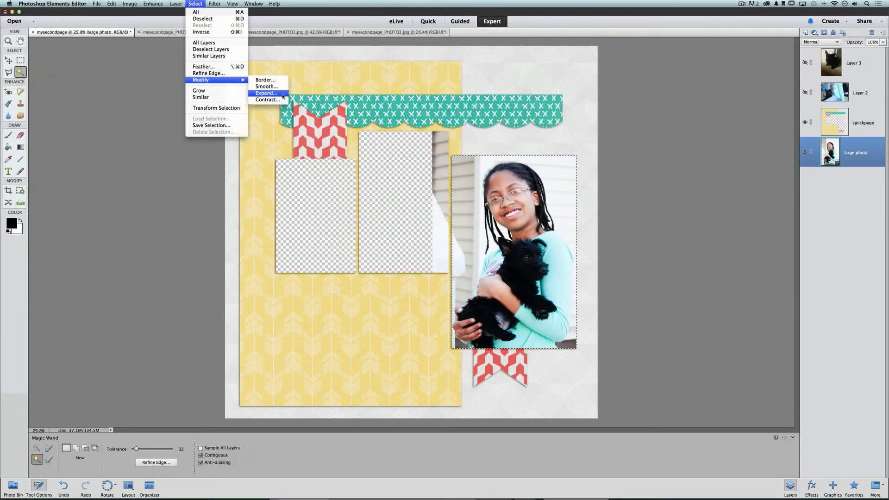
pyautogui.click(266, 93)
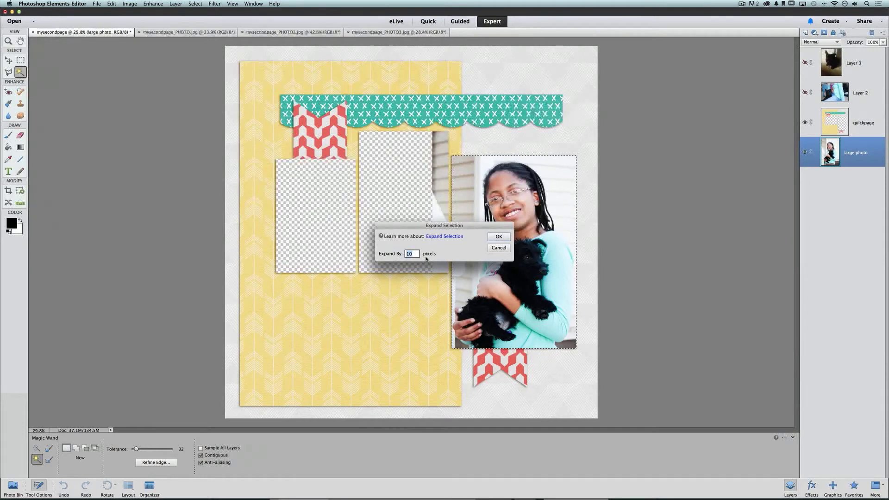
pyautogui.click(500, 237)
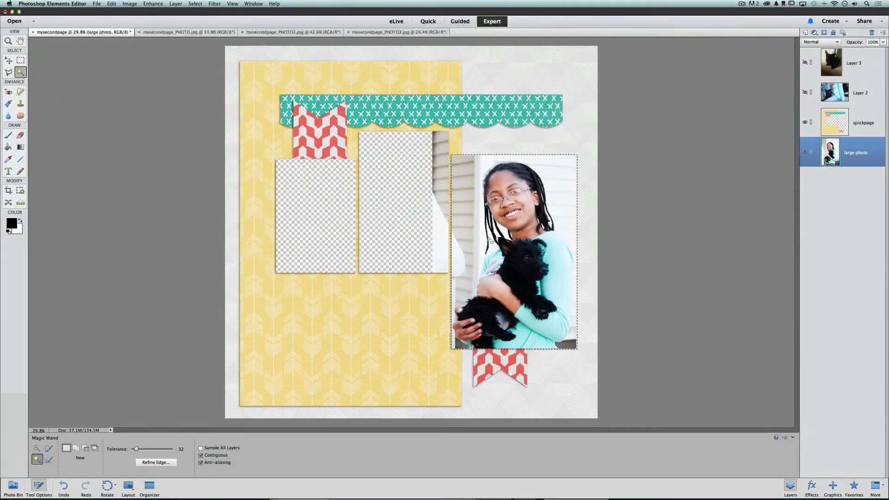
pyautogui.press('super+equal')
pyautogui.press('super+equal')
pyautogui.press('super+equal')
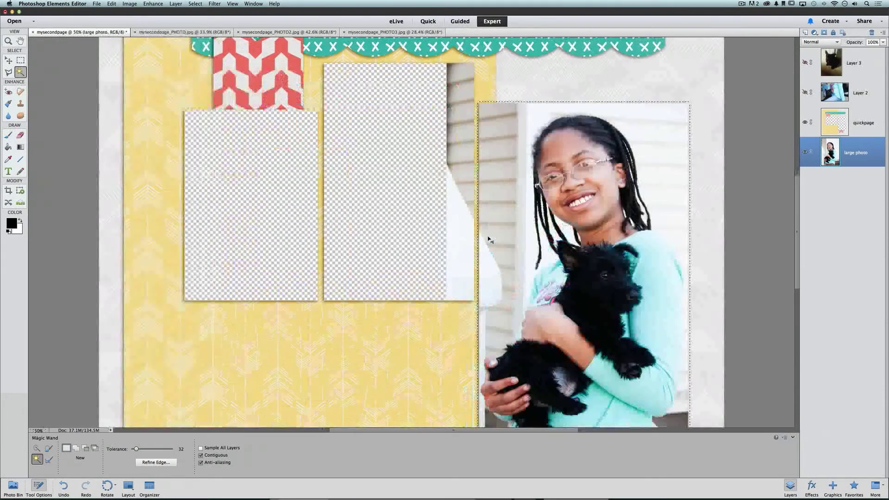
pyautogui.hscroll(2, 488, 238)
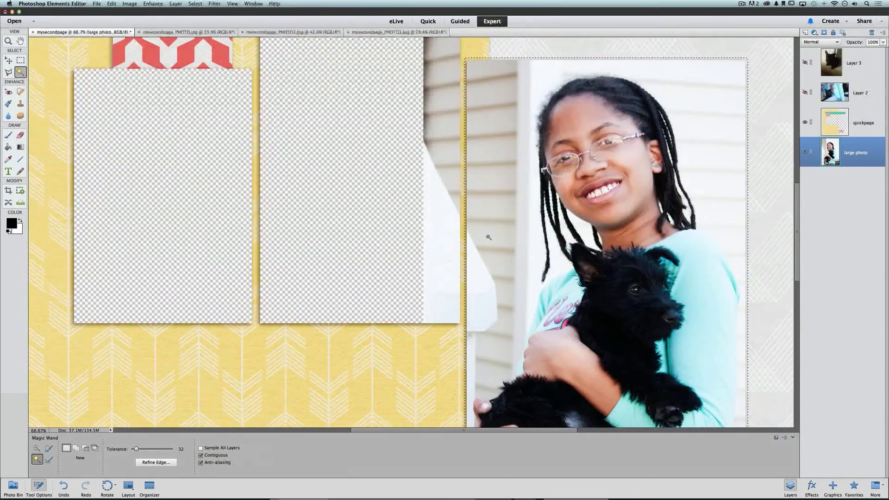
pyautogui.press('super+equal')
pyautogui.scroll(-10, 487, 237)
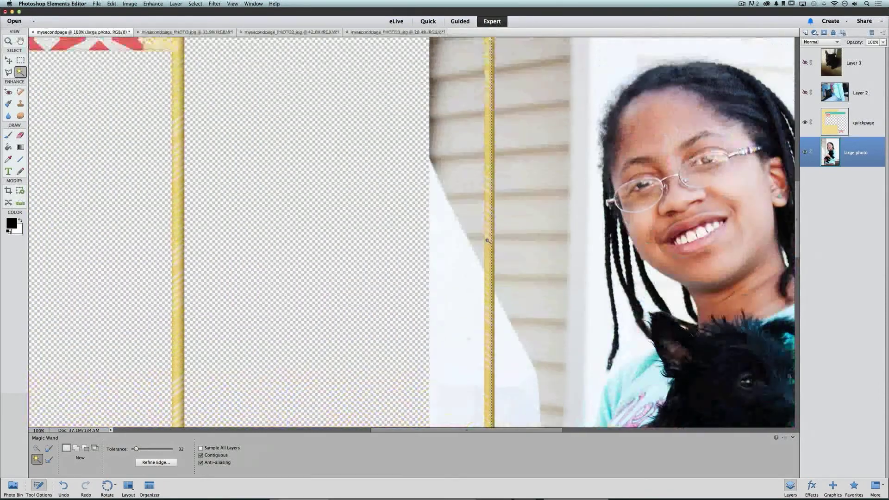
pyautogui.hscroll(2, 488, 237)
pyautogui.hscroll(8, 487, 241)
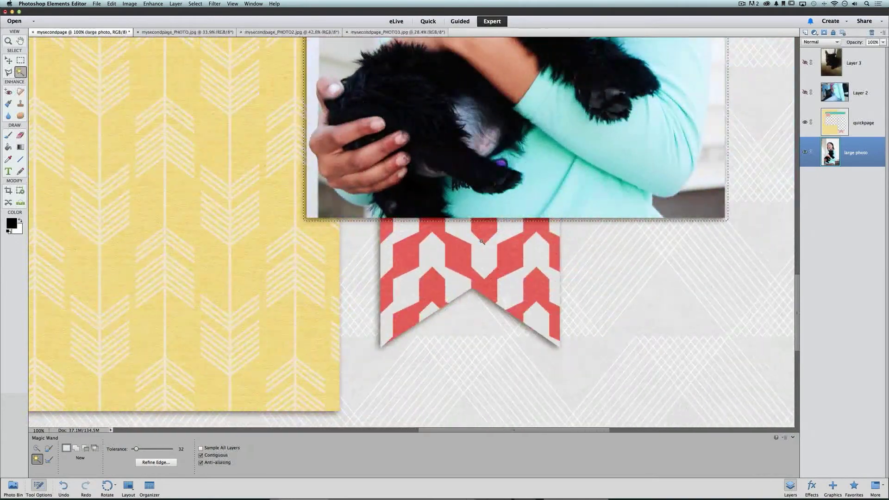
pyautogui.scroll(5, 484, 243)
pyautogui.scroll(2, 481, 244)
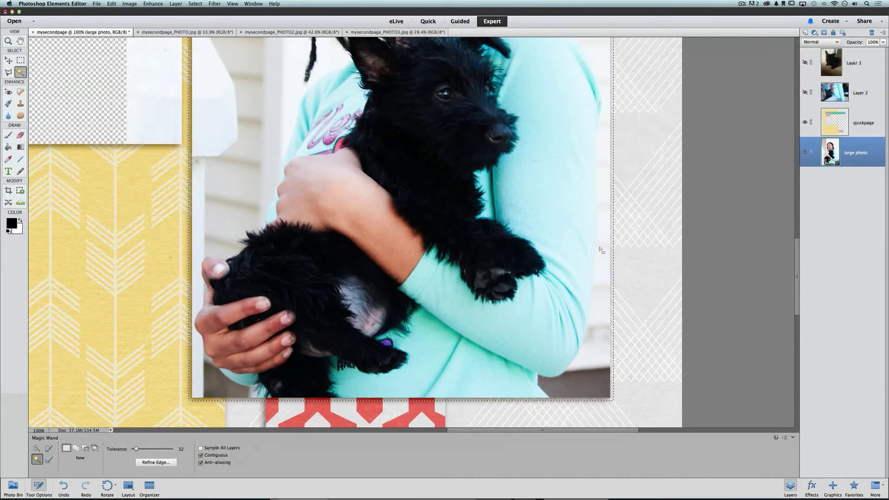
pyautogui.press('super+minus')
pyautogui.press('super+minus')
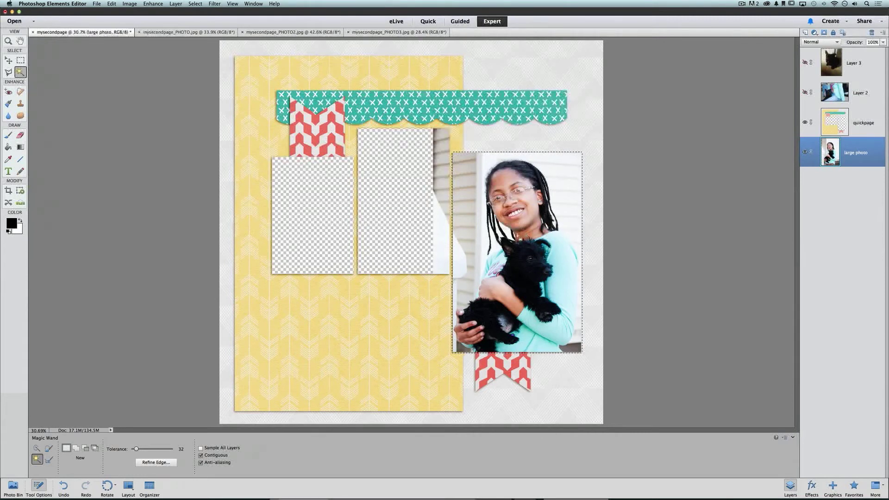
pyautogui.click(196, 3)
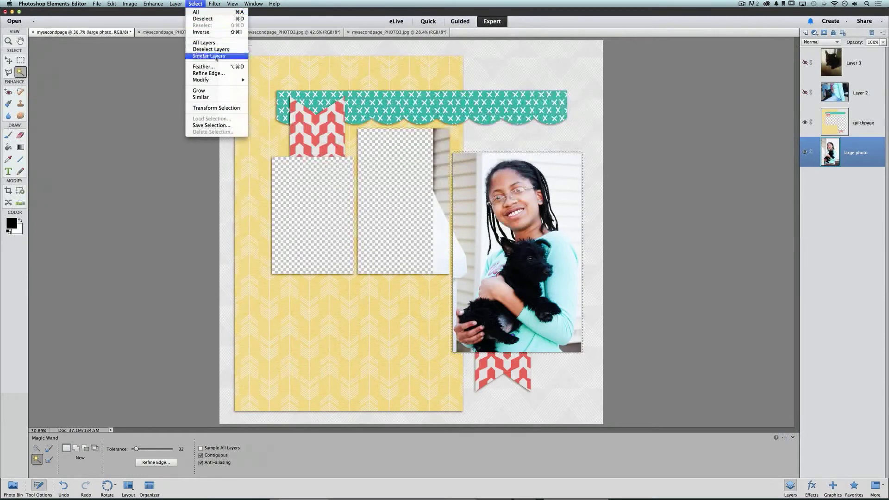
pyautogui.click(224, 32)
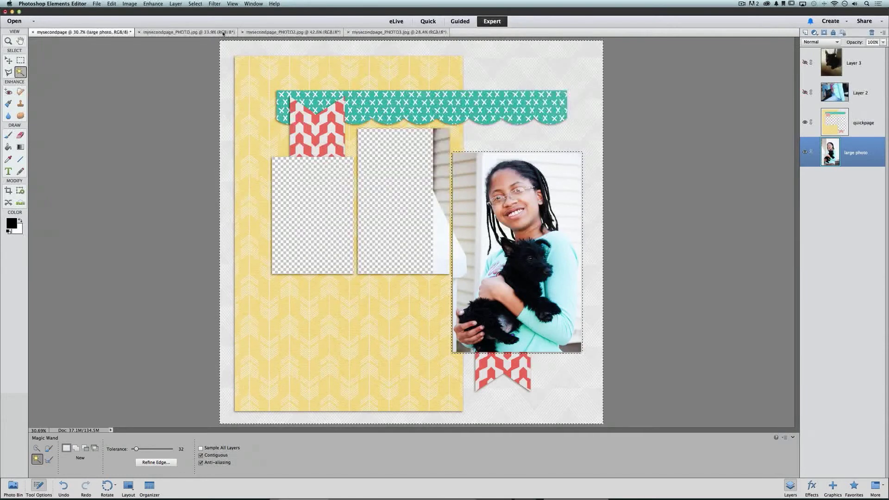
pyautogui.press('super+z')
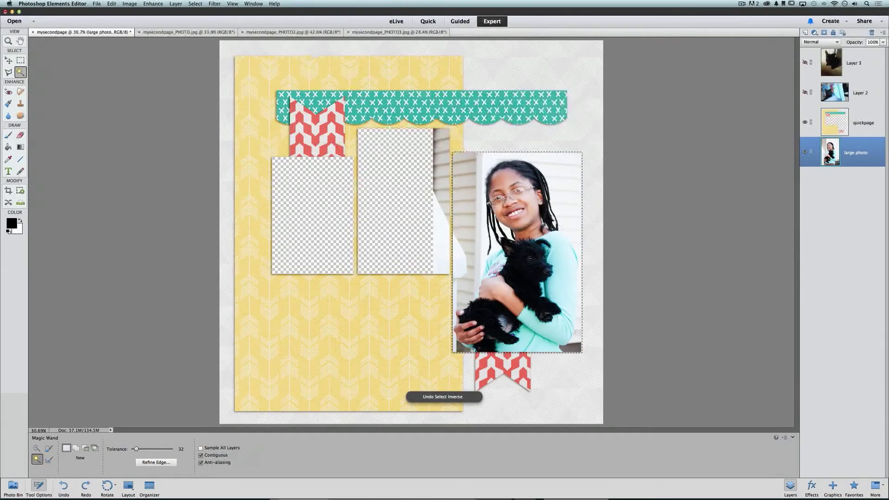
pyautogui.press('super+equal')
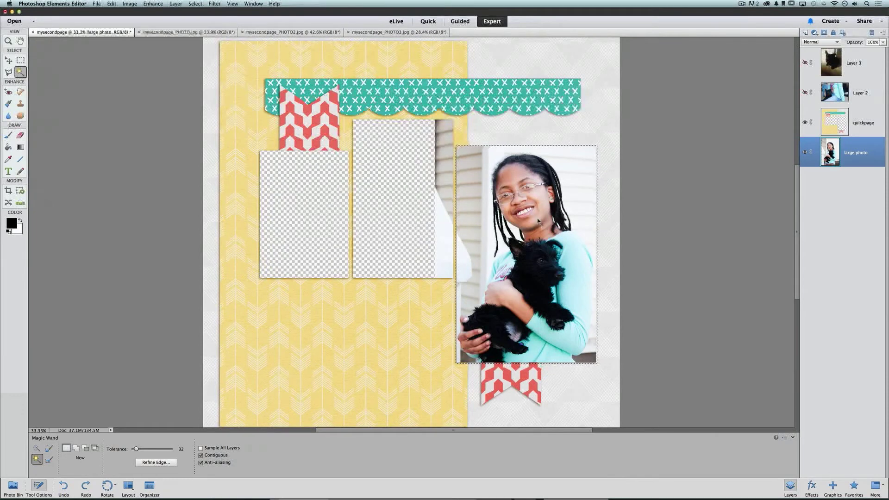
pyautogui.press('super+equal')
pyautogui.hscroll(5, 556, 213)
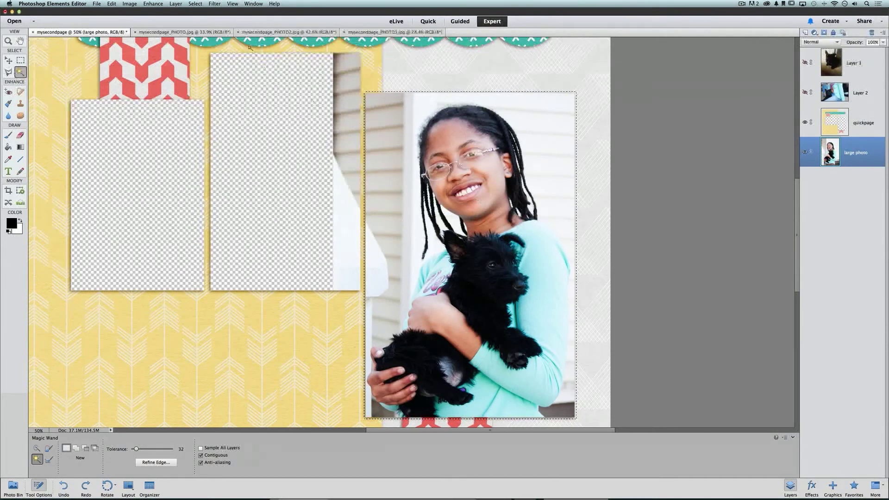
# Invert the photo selection, try deleting the outside area and undo it, then hide the quickpage layer
pyautogui.click(196, 3)
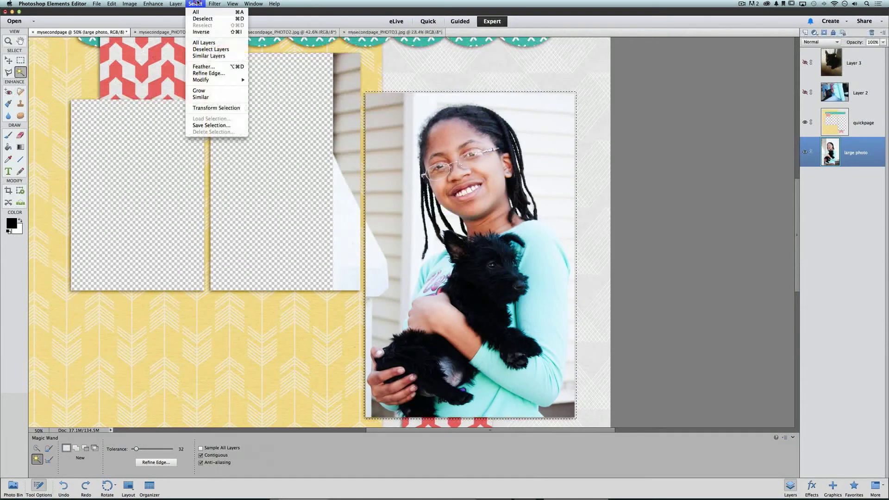
pyautogui.click(220, 32)
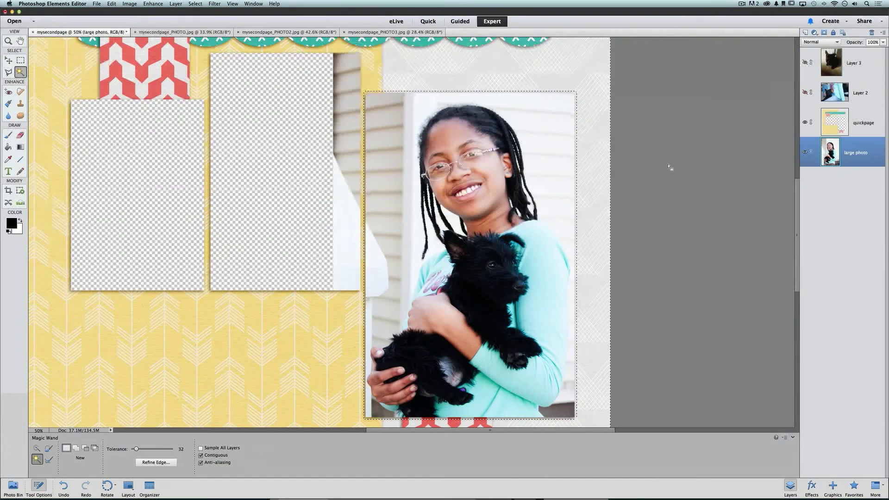
pyautogui.press('BackSpace')
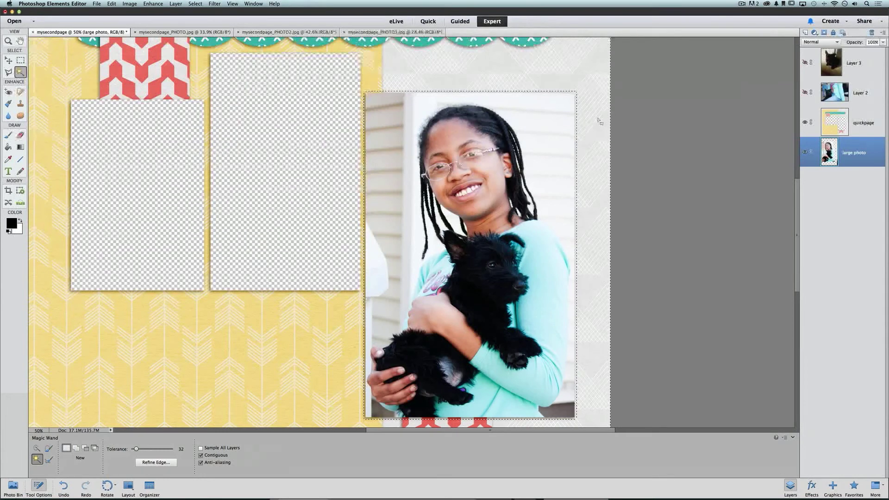
pyautogui.press('super+z')
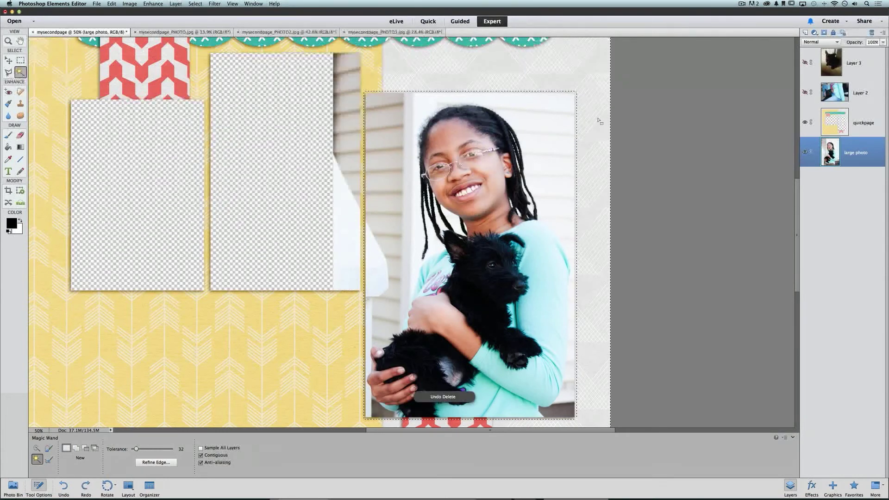
pyautogui.click(807, 123)
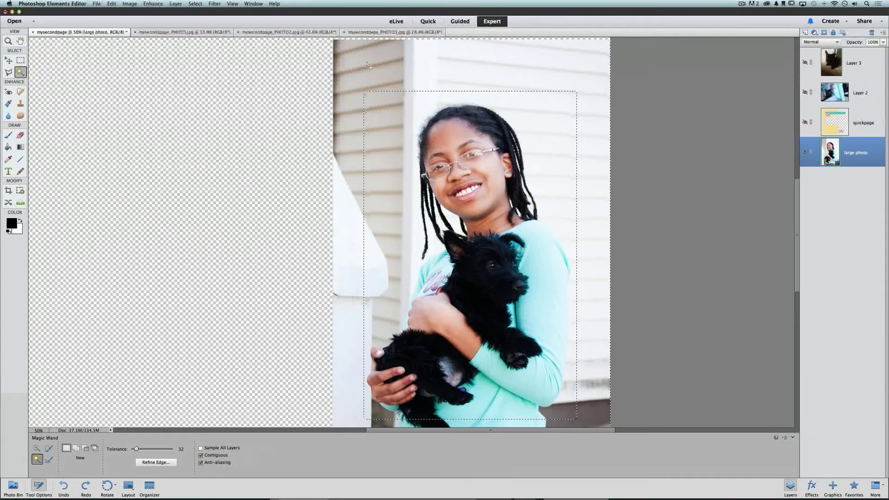
# Cut the large photo down to the selected rectangle, then make the quickpage layer visible again
pyautogui.press('super+minus')
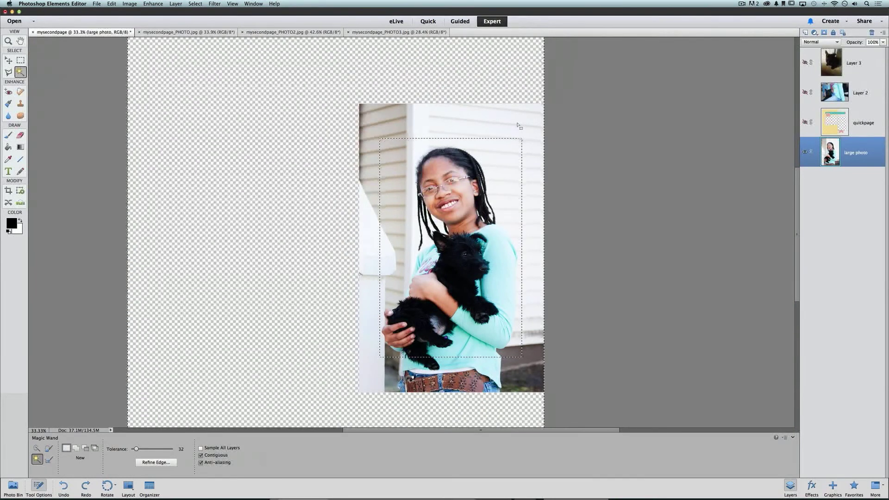
pyautogui.press('Delete')
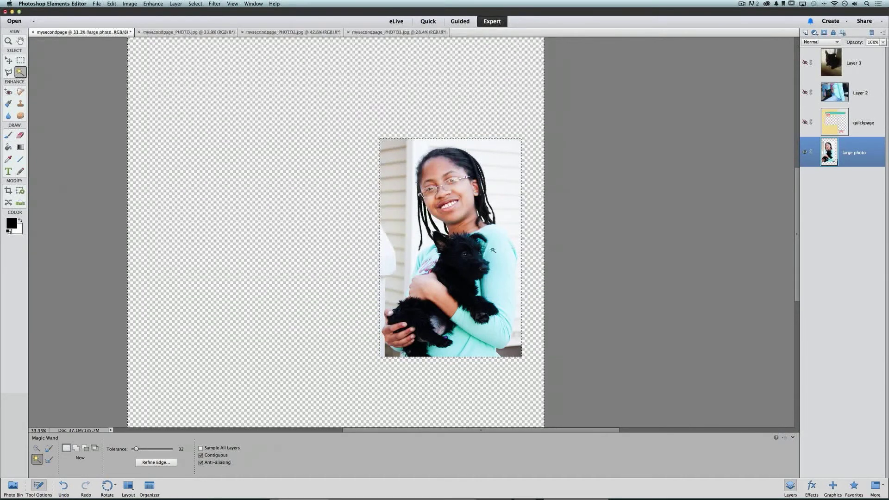
pyautogui.hotkey('ctrl', 'z')
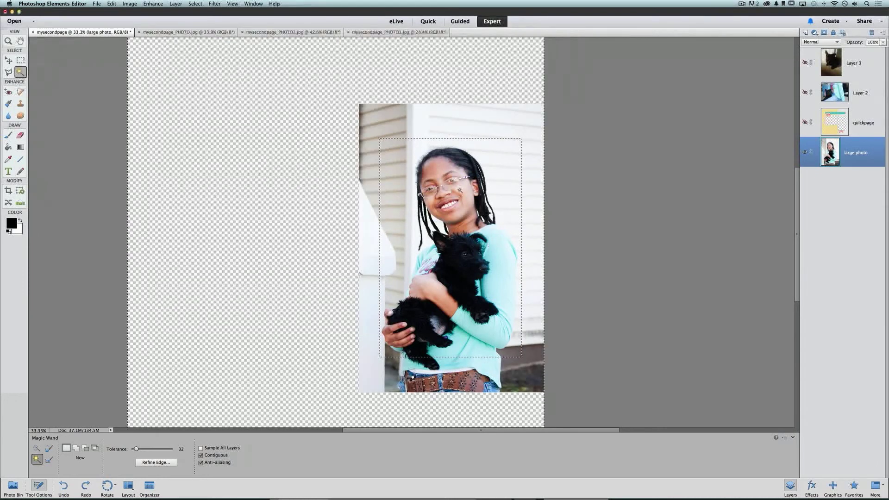
pyautogui.click(111, 5)
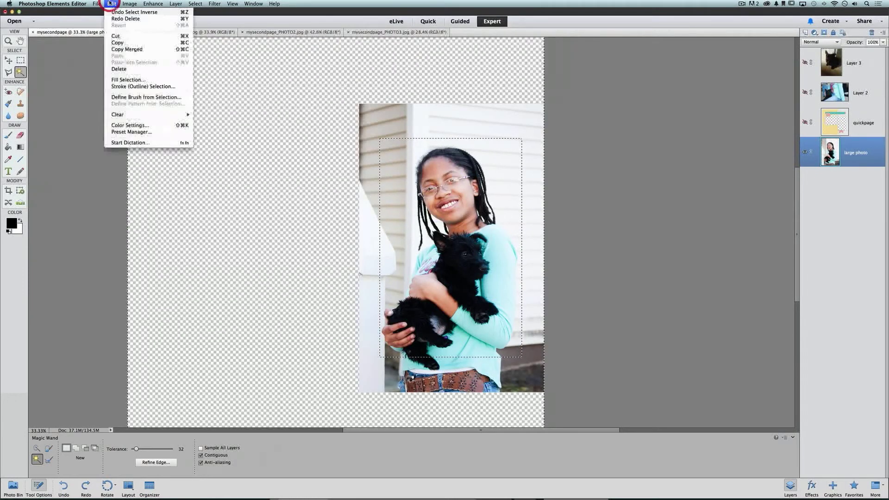
pyautogui.click(153, 37)
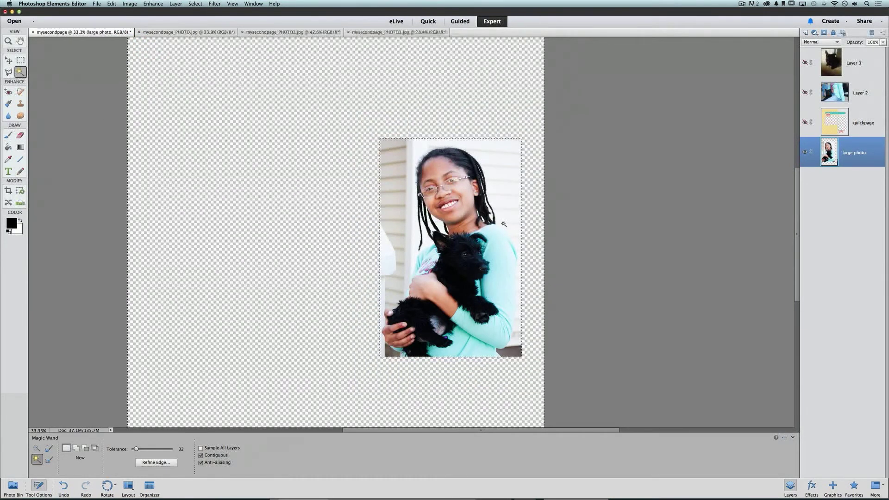
pyautogui.click(489, 127)
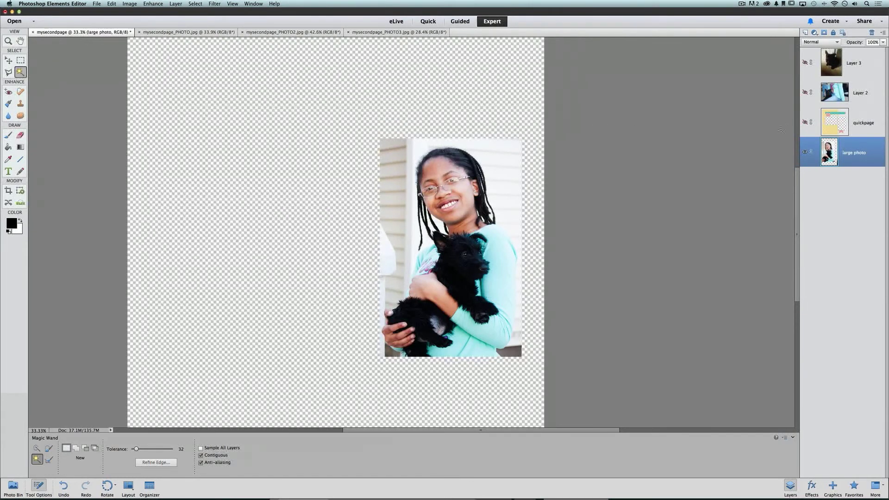
pyautogui.click(804, 122)
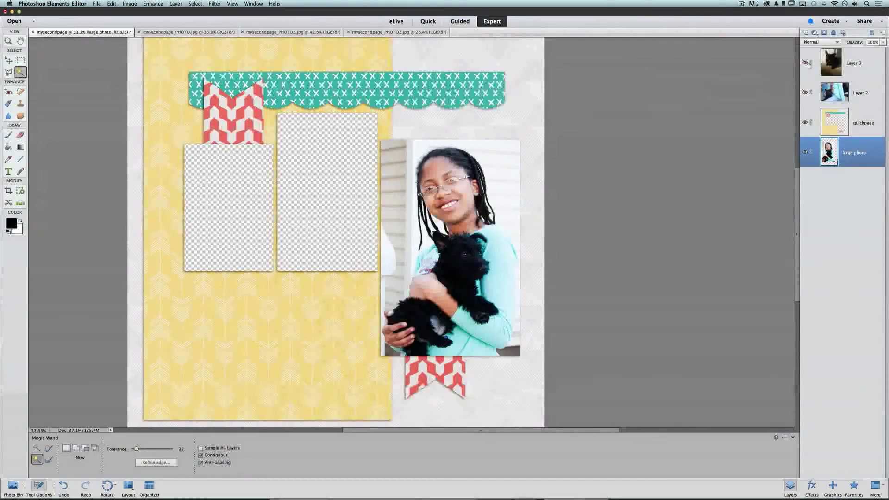
# Show Layer 3's black puppy photo and rename that layer 'small photo 1'
pyautogui.click(804, 62)
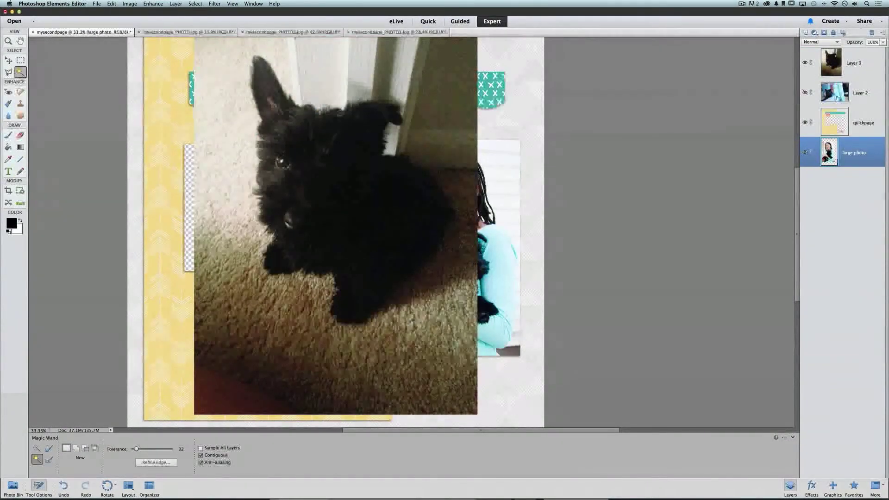
pyautogui.click(858, 65)
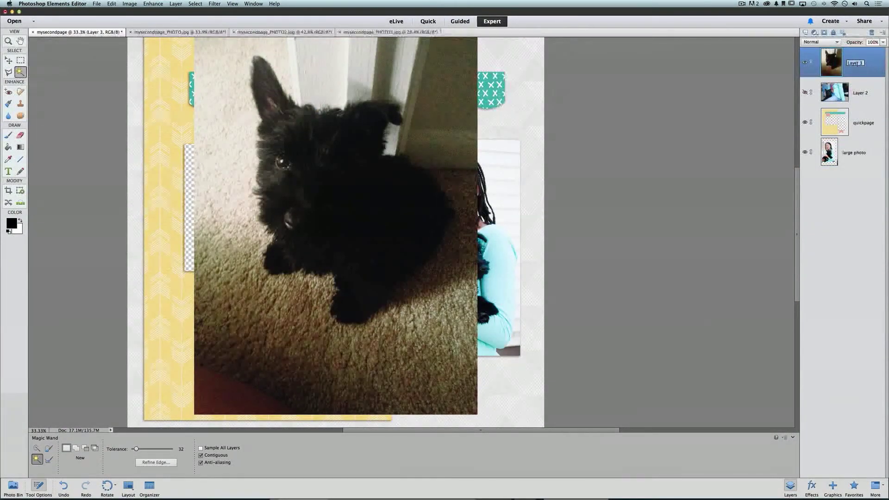
pyautogui.write('small photo 1')
pyautogui.press('Return')
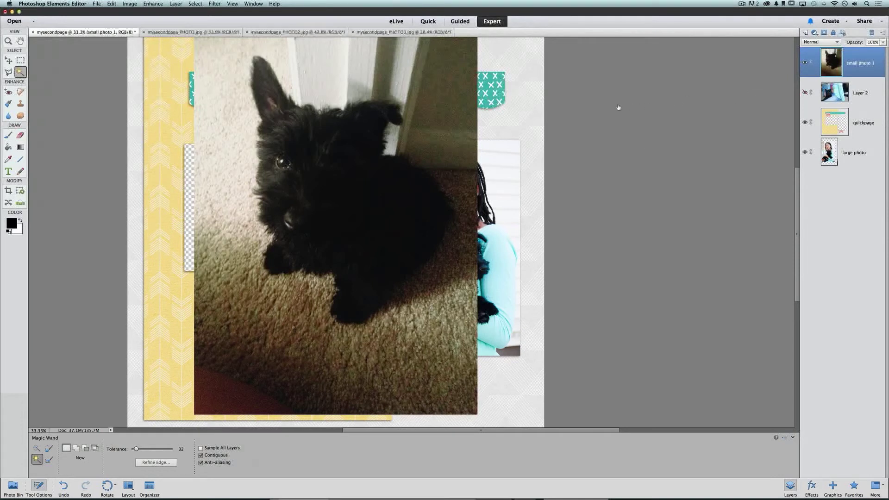
pyautogui.click(8, 60)
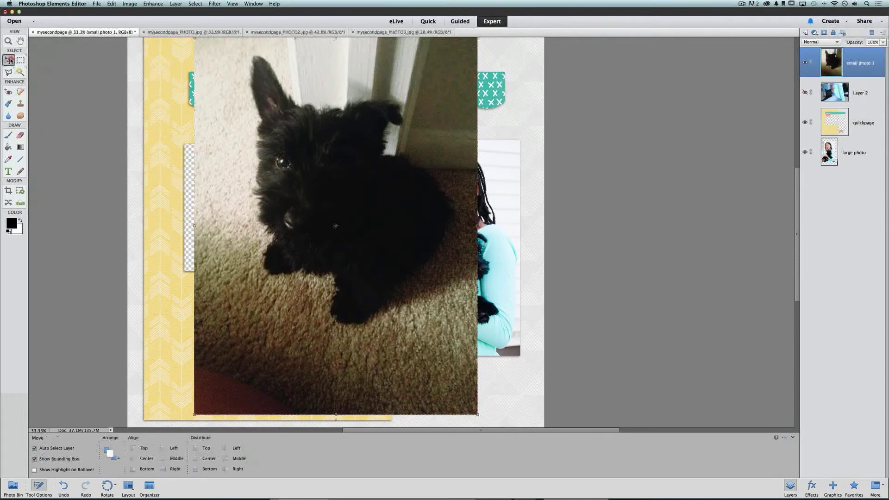
# Scale the puppy photo to about 54% over the middle opening and move its layer below quickpage
pyautogui.moveTo(435, 84); pyautogui.dragTo(397, 119)
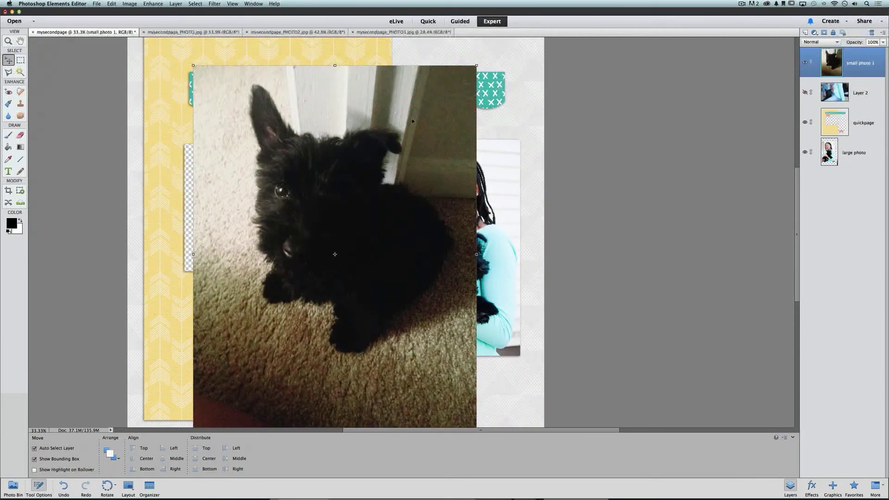
pyautogui.moveTo(477, 65); pyautogui.dragTo(359, 185)
pyautogui.moveTo(366, 227); pyautogui.dragTo(407, 127)
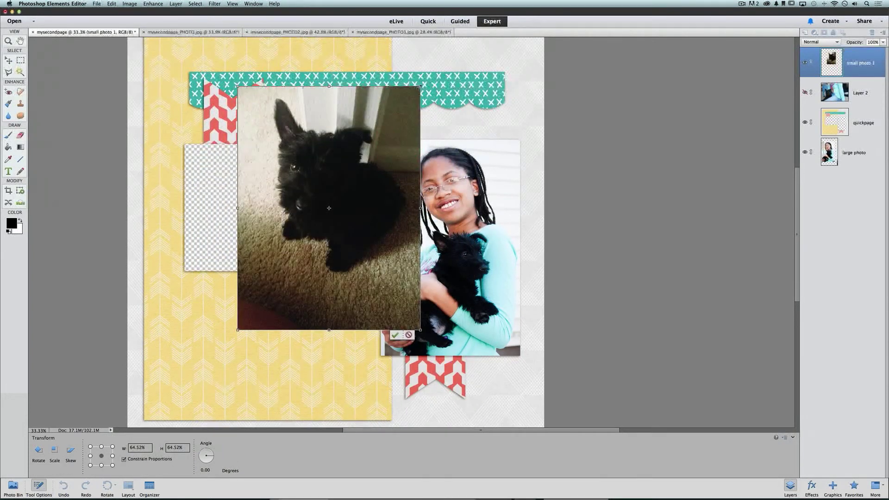
pyautogui.moveTo(419, 87); pyautogui.dragTo(384, 135)
pyautogui.moveTo(360, 172); pyautogui.dragTo(368, 145)
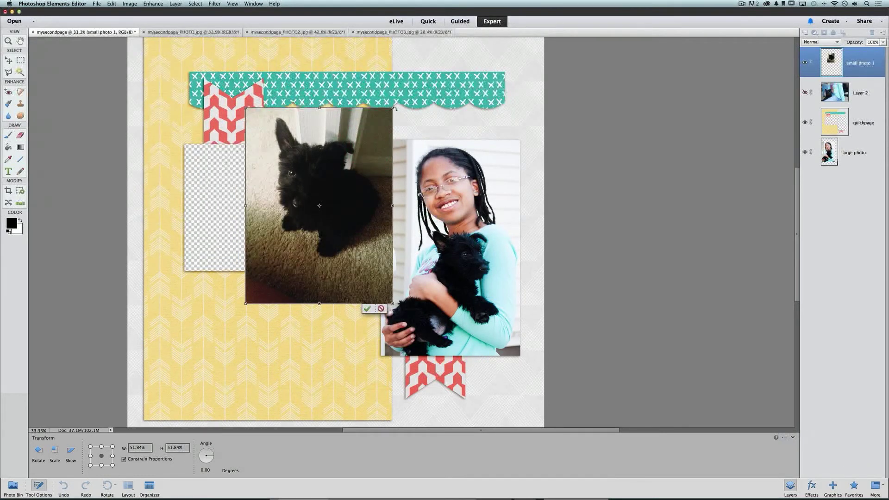
pyautogui.moveTo(394, 108); pyautogui.dragTo(396, 99)
pyautogui.moveTo(372, 147); pyautogui.dragTo(371, 158)
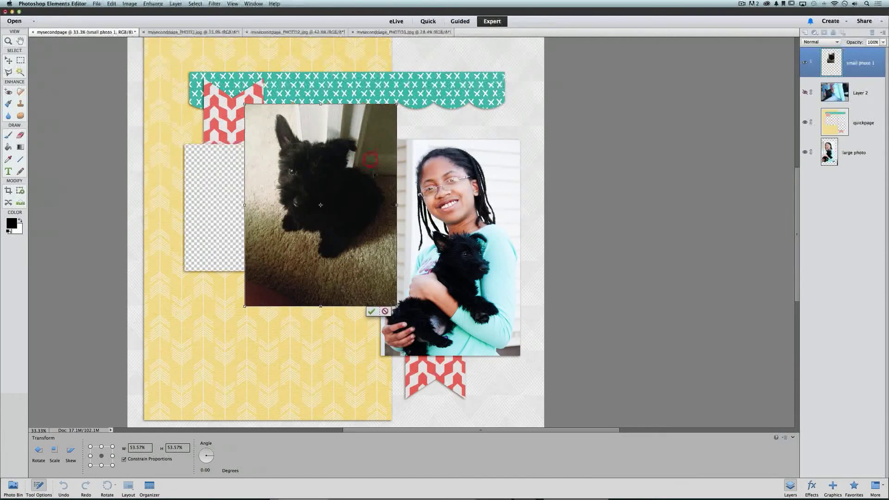
pyautogui.click(372, 311)
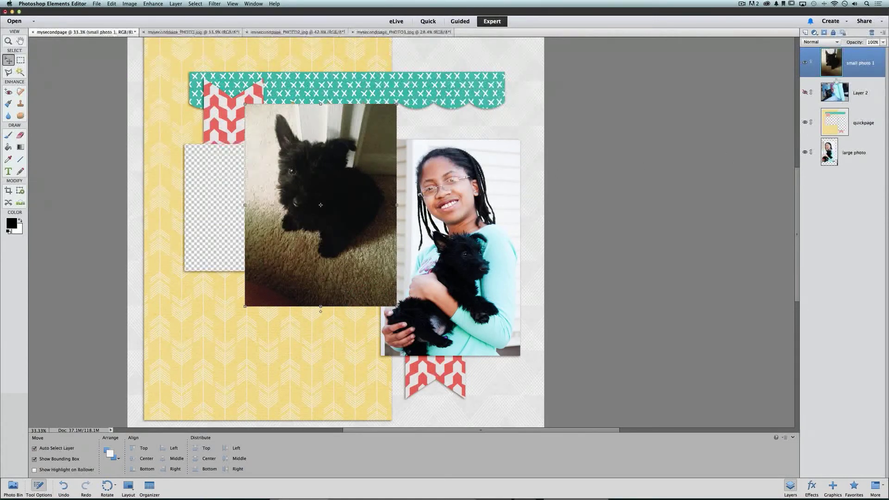
pyautogui.moveTo(860, 53); pyautogui.dragTo(855, 135)
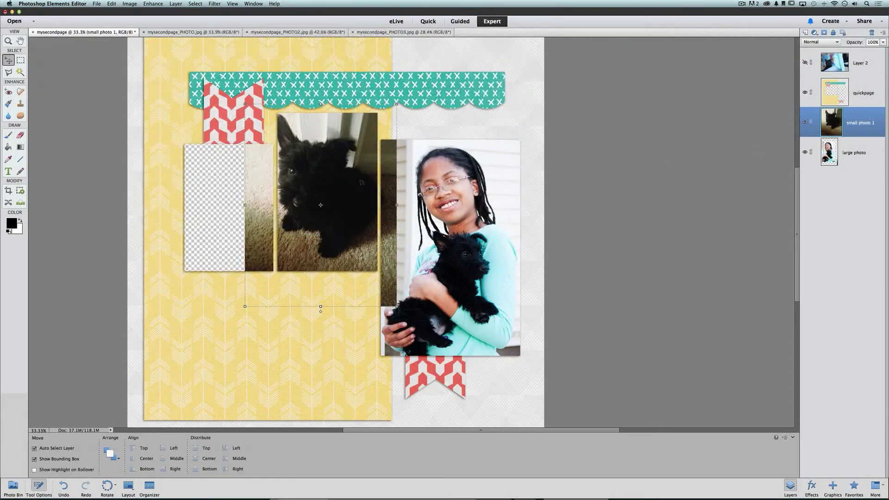
# Nudge the small photo 1 image slightly right and down to centre the puppy
pyautogui.moveTo(362, 183); pyautogui.dragTo(363, 189)
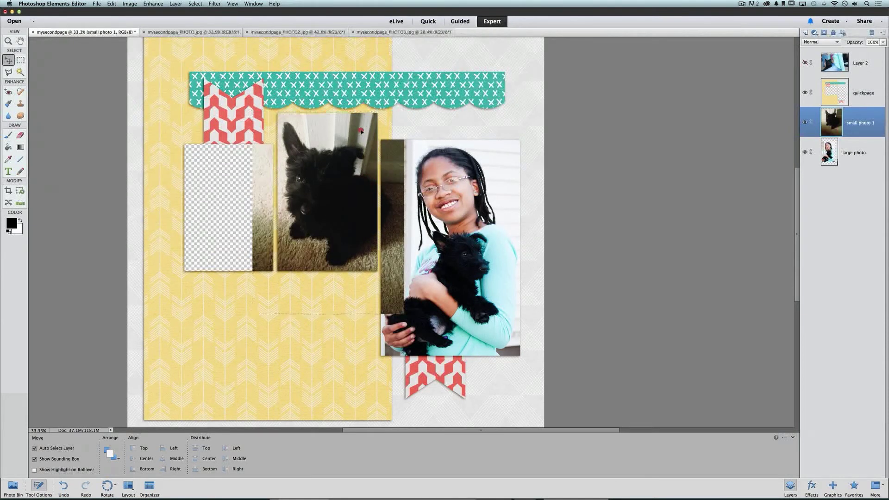
pyautogui.moveTo(360, 131); pyautogui.dragTo(361, 132)
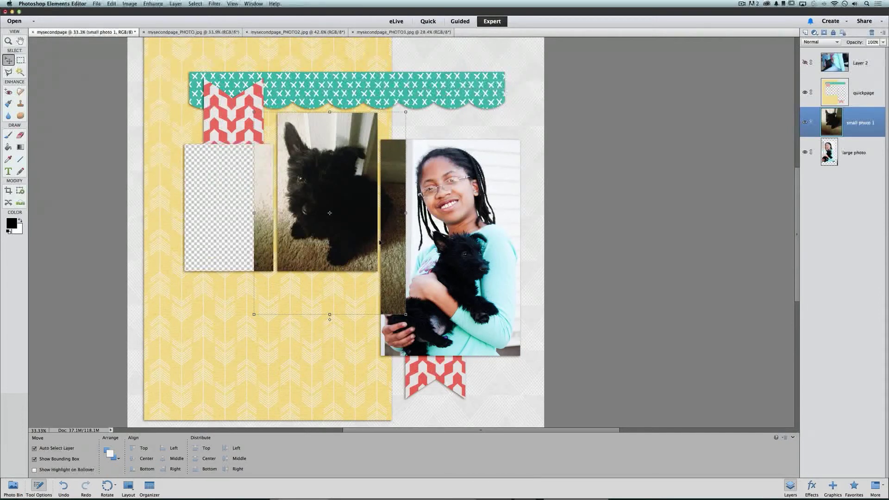
# Select the middle frame opening on the quickpage layer with the Magic Wand
pyautogui.click(864, 97)
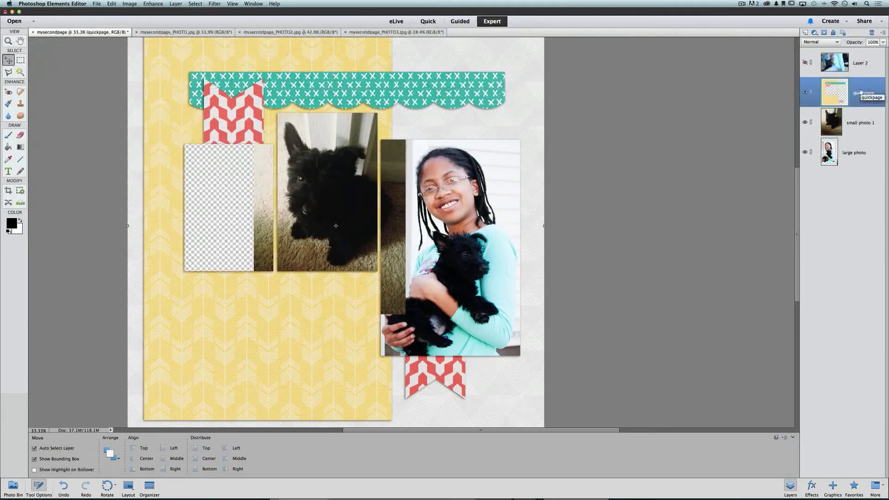
pyautogui.click(21, 72)
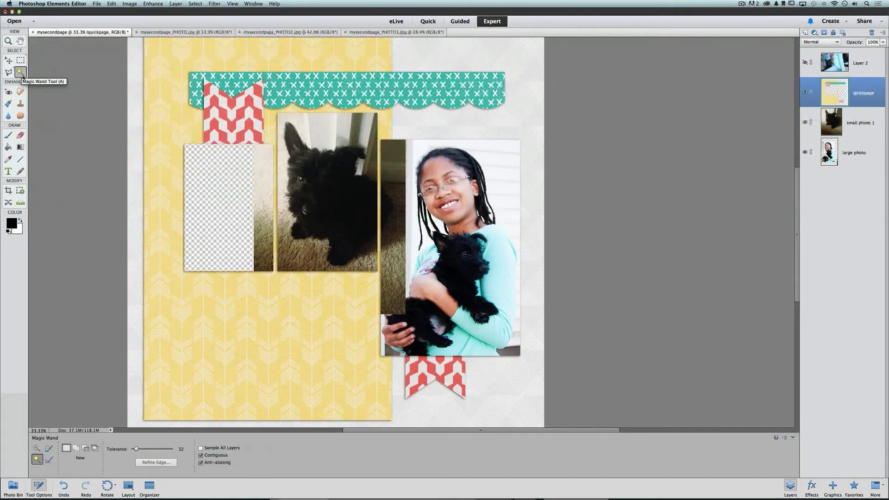
pyautogui.click(324, 144)
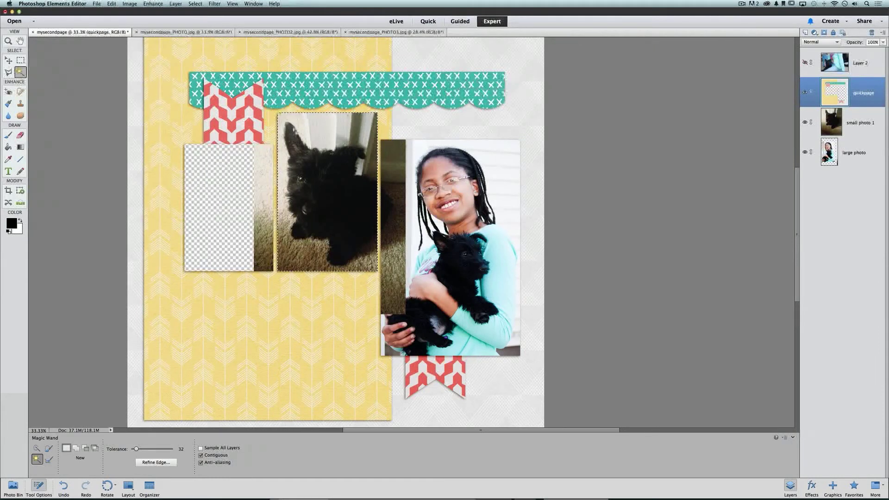
# Expand the selection by 10 pixels, then undo the expansion
pyautogui.click(195, 4)
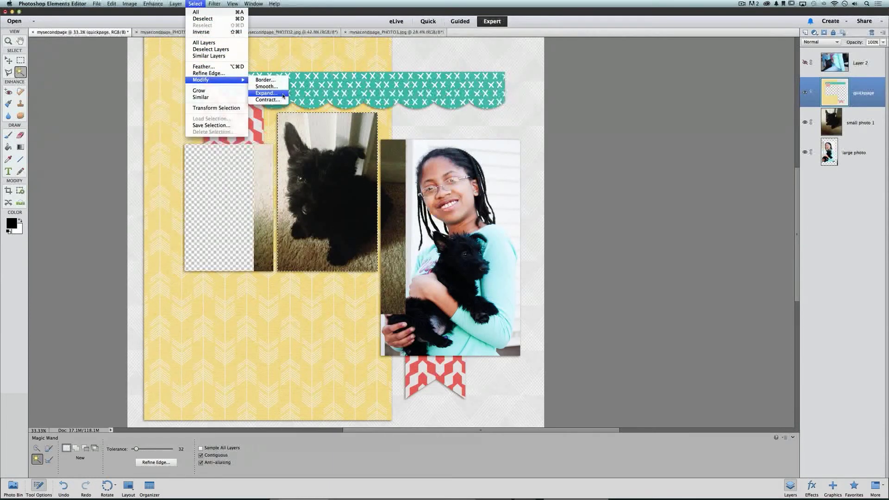
pyautogui.click(267, 93)
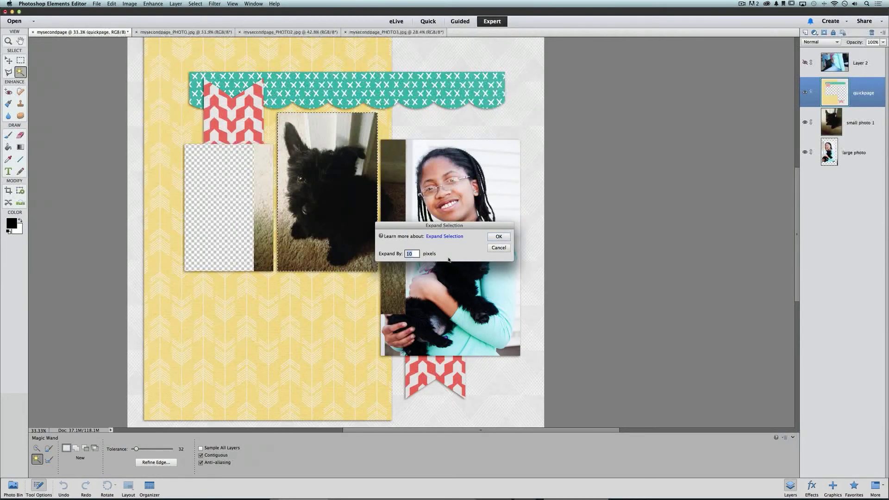
pyautogui.click(499, 236)
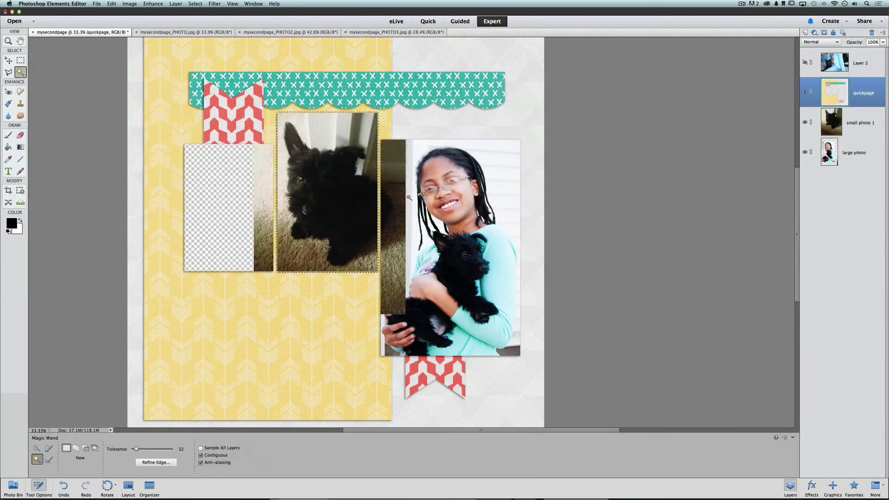
pyautogui.hotkey('ctrl', 'z')
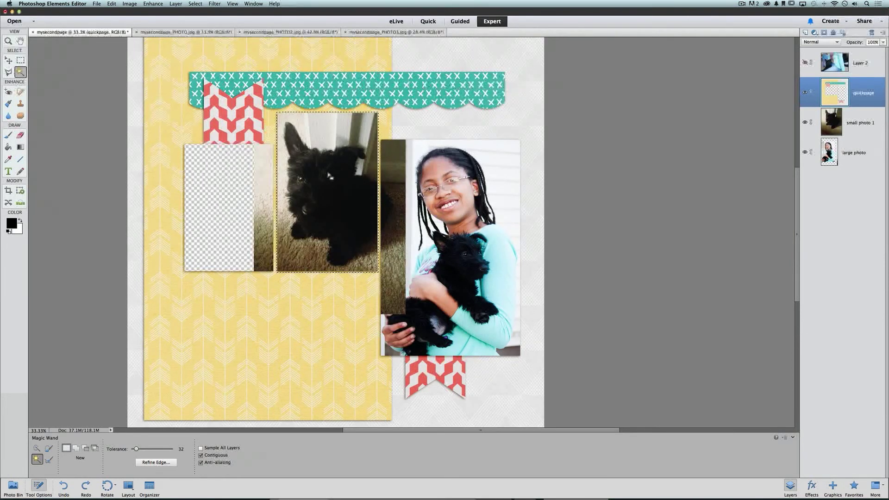
# On small photo 1, invert the selection, delete the puppy photo's overflow outside the middle opening, then deselect
pyautogui.click(858, 120)
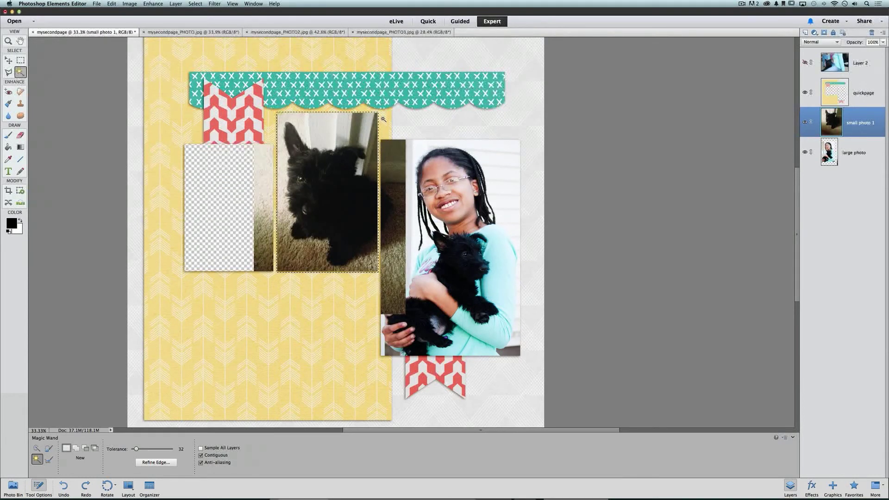
pyautogui.press('Delete')
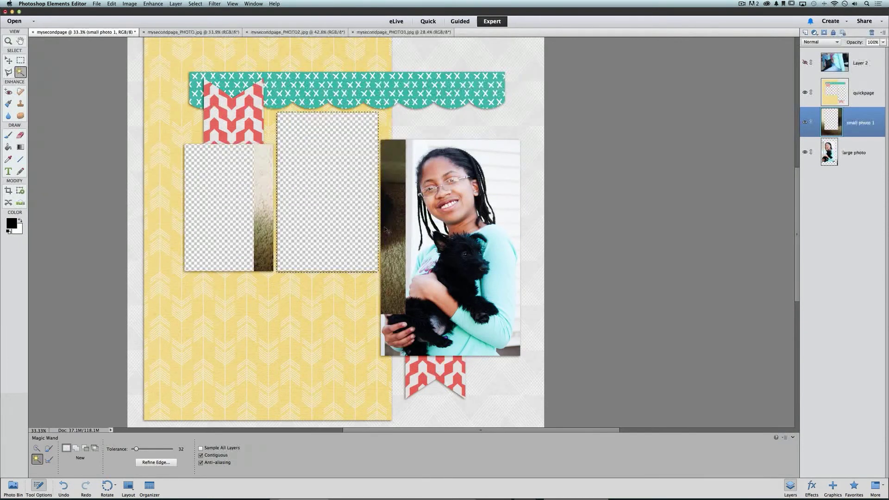
pyautogui.press('super+z')
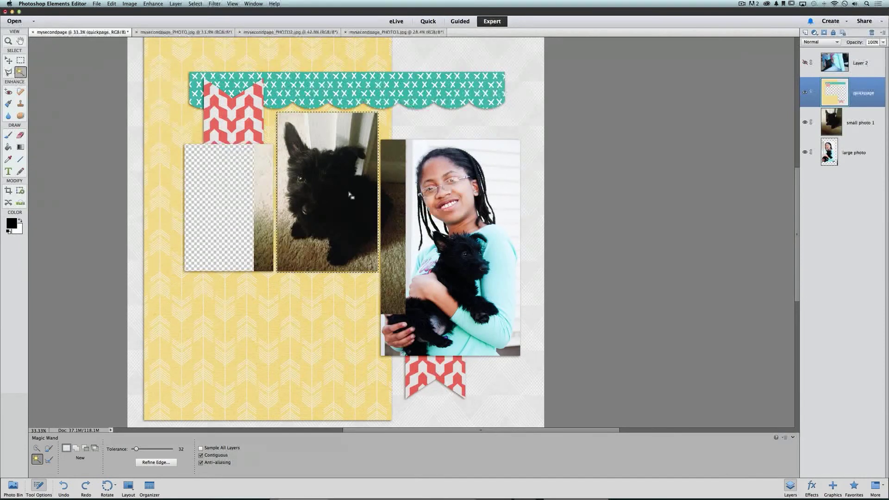
pyautogui.click(843, 125)
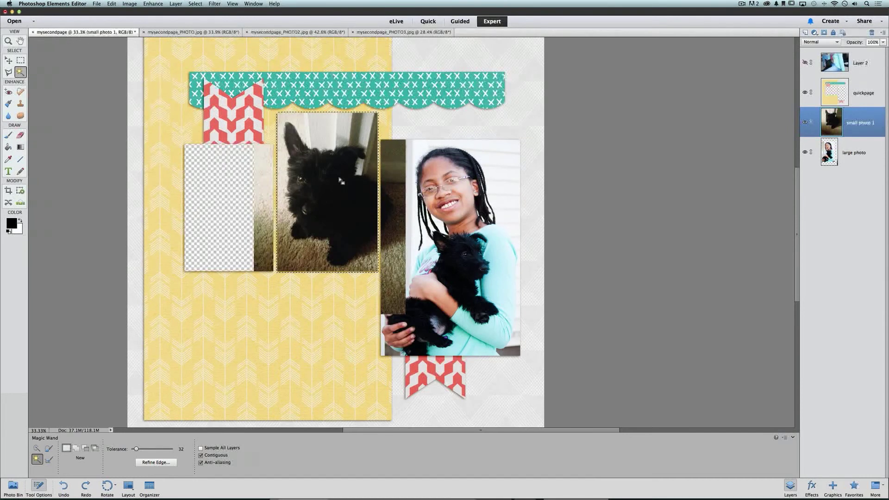
pyautogui.click(195, 4)
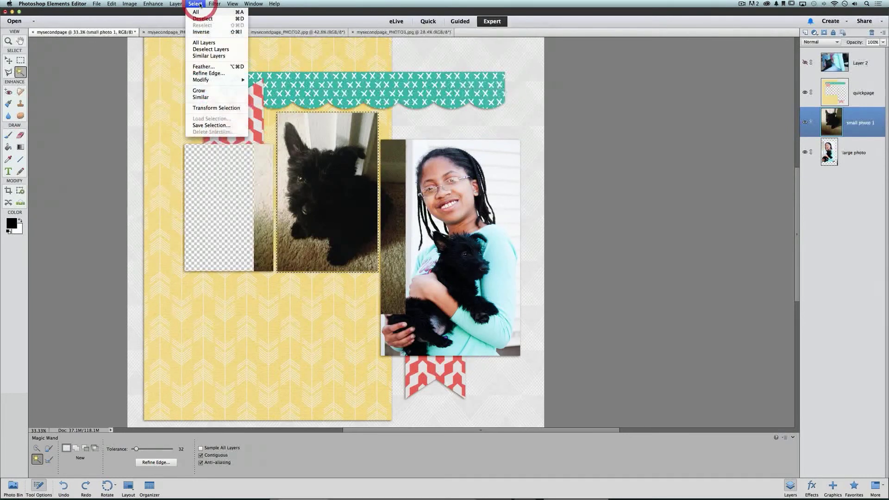
pyautogui.click(225, 33)
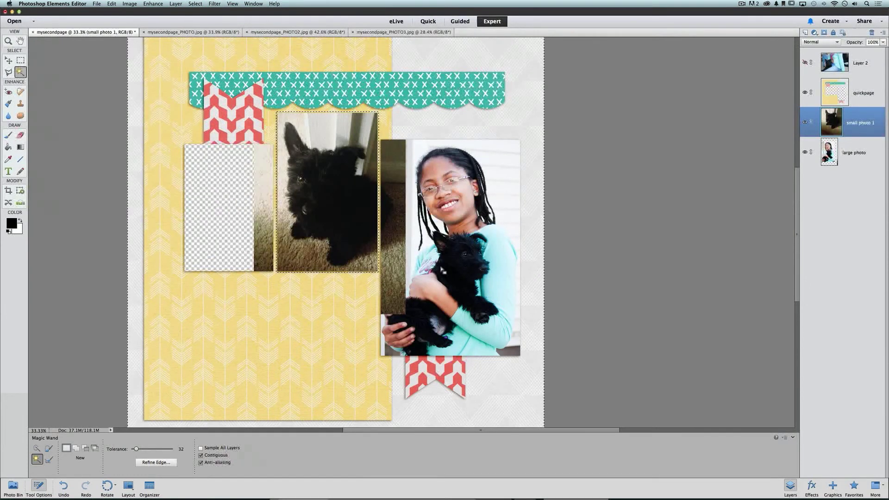
pyautogui.press('super+z')
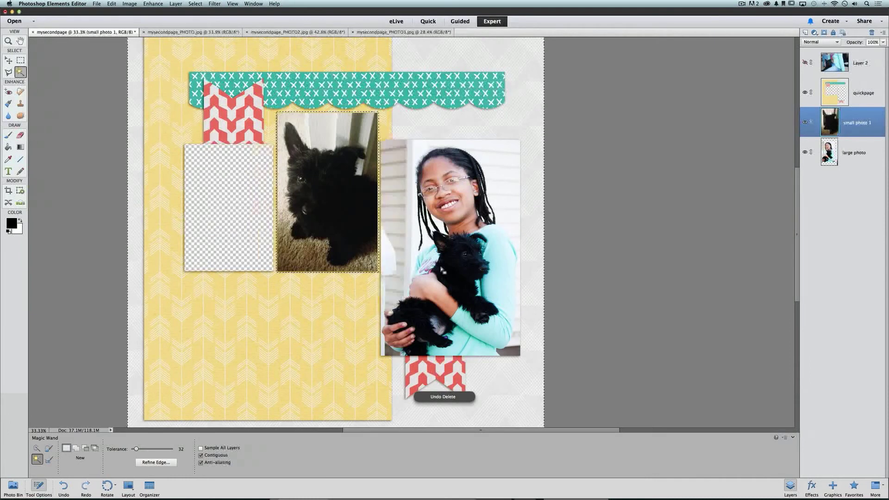
pyautogui.press('super+y')
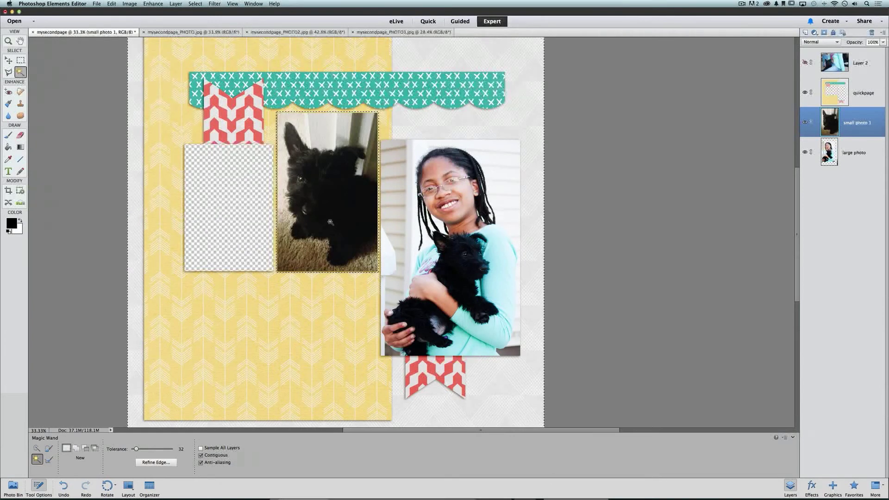
pyautogui.press('super+d')
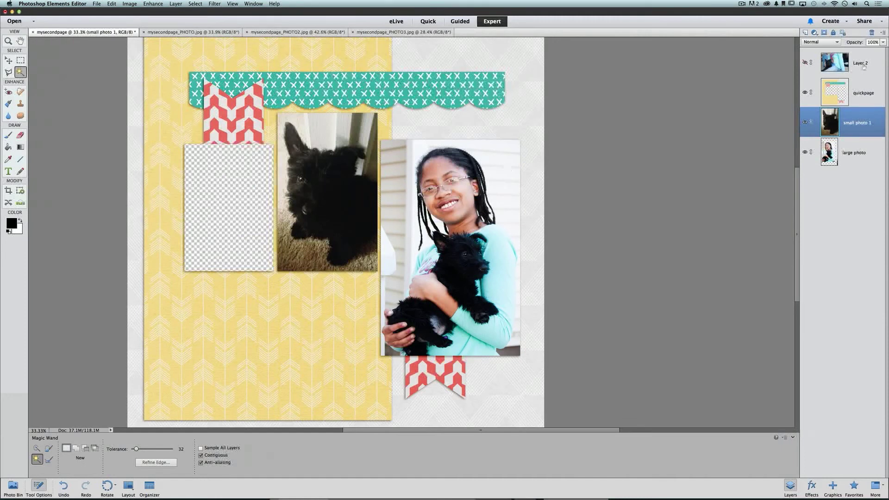
# Make Layer 2 visible and rename it 'small photo 2'
pyautogui.click(805, 63)
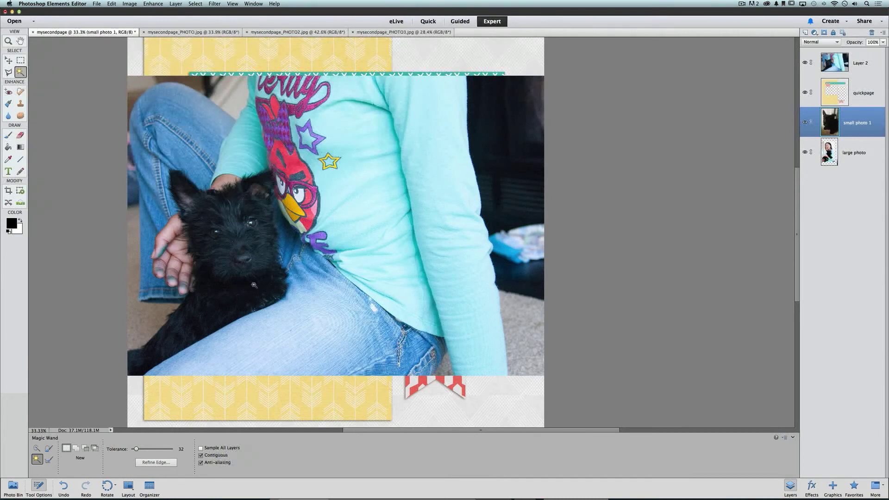
pyautogui.click(872, 68)
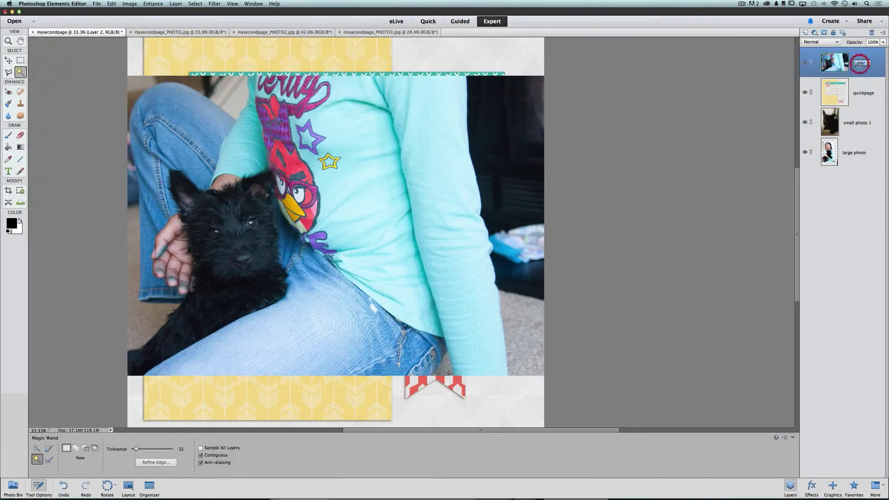
pyautogui.doubleClick(860, 63)
pyautogui.write('small photo 2')
pyautogui.press('Return')
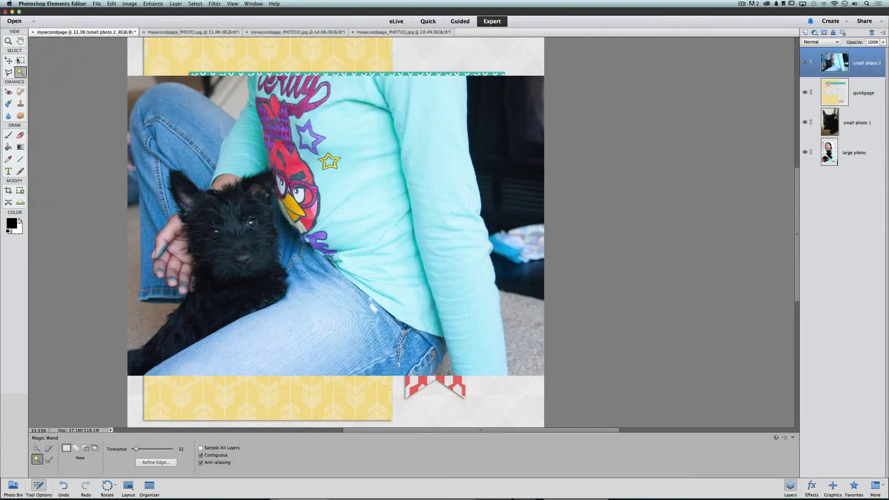
# With the Move tool, shift the close-up left and shrink it to about 62% near the banner
pyautogui.click(8, 60)
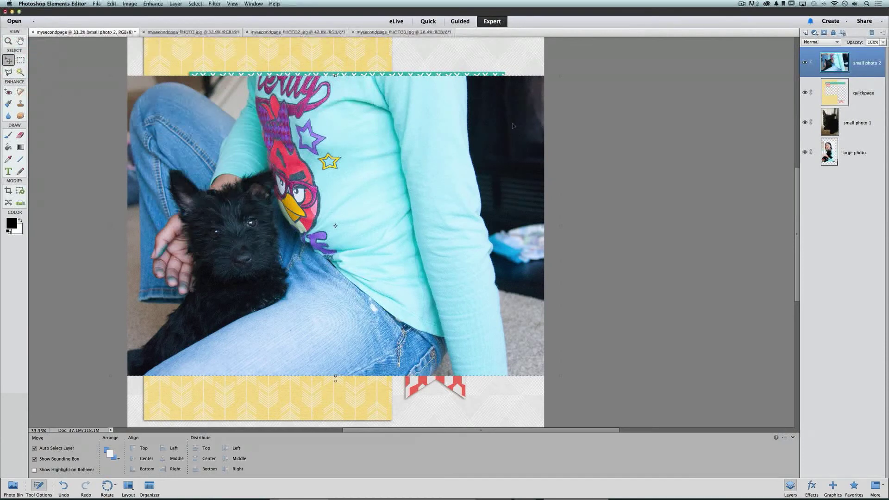
pyautogui.moveTo(511, 126); pyautogui.dragTo(458, 126)
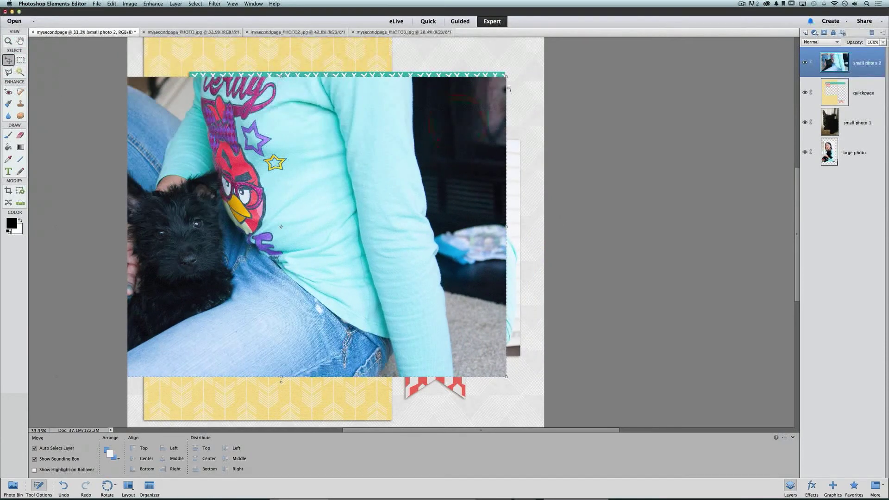
pyautogui.moveTo(506, 77); pyautogui.dragTo(358, 184)
pyautogui.moveTo(320, 232); pyautogui.dragTo(381, 185)
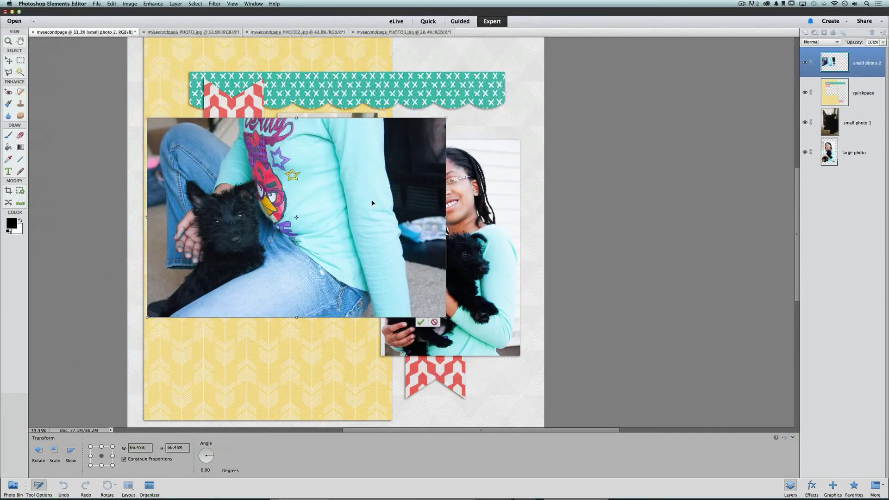
pyautogui.moveTo(147, 117); pyautogui.dragTo(168, 133)
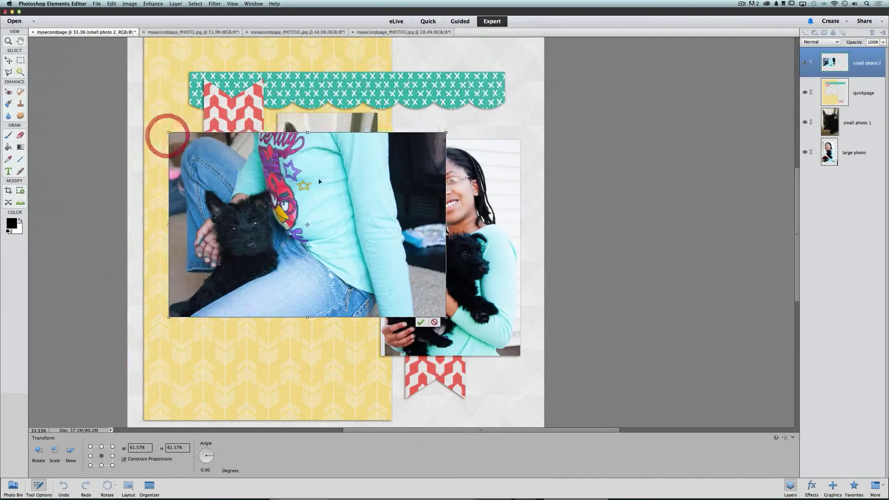
pyautogui.moveTo(331, 179)
pyautogui.mouseDown()
pyautogui.moveTo(351, 155)
pyautogui.moveTo(345, 181)
pyautogui.mouseUp()
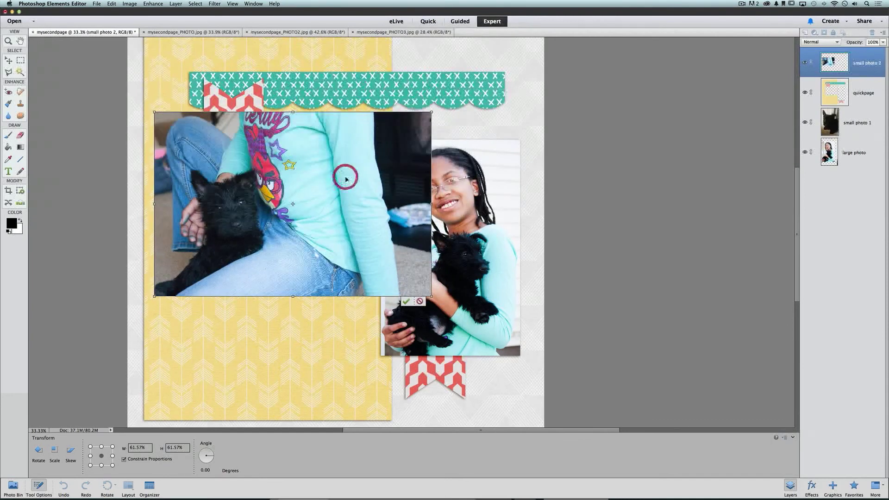
# Fine-tune the close-up to 55.52% over the upper-left openings and commit it
pyautogui.moveTo(431, 112); pyautogui.dragTo(410, 126)
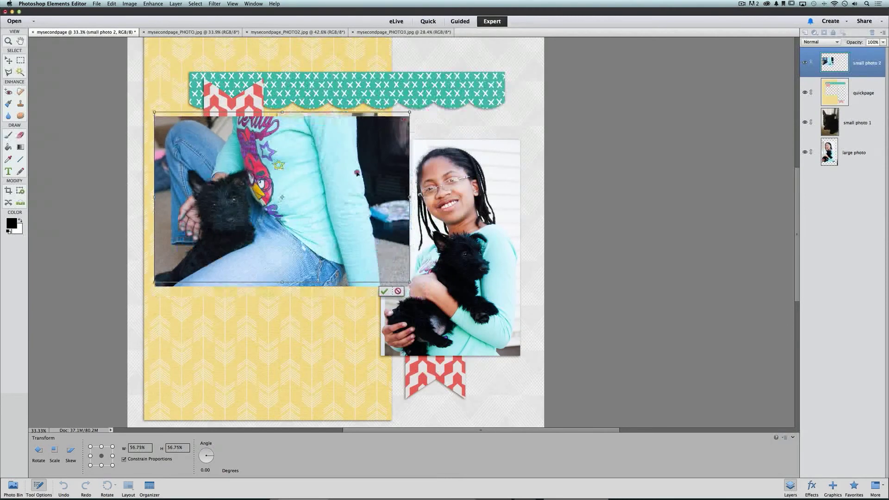
pyautogui.moveTo(357, 187)
pyautogui.mouseDown()
pyautogui.moveTo(357, 162)
pyautogui.moveTo(377, 240)
pyautogui.moveTo(375, 200)
pyautogui.moveTo(348, 175)
pyautogui.mouseUp()
pyautogui.moveTo(416, 112); pyautogui.dragTo(396, 125)
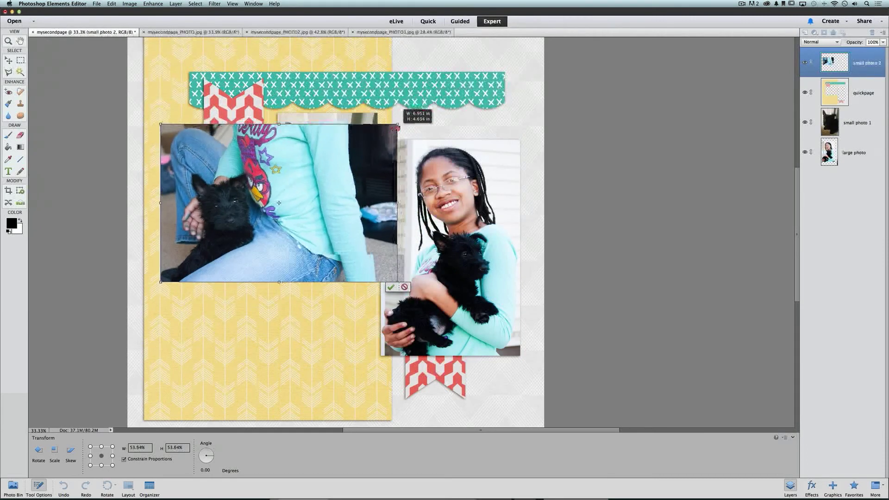
pyautogui.moveTo(354, 184)
pyautogui.mouseDown()
pyautogui.moveTo(346, 155)
pyautogui.moveTo(352, 195)
pyautogui.moveTo(348, 184)
pyautogui.mouseUp()
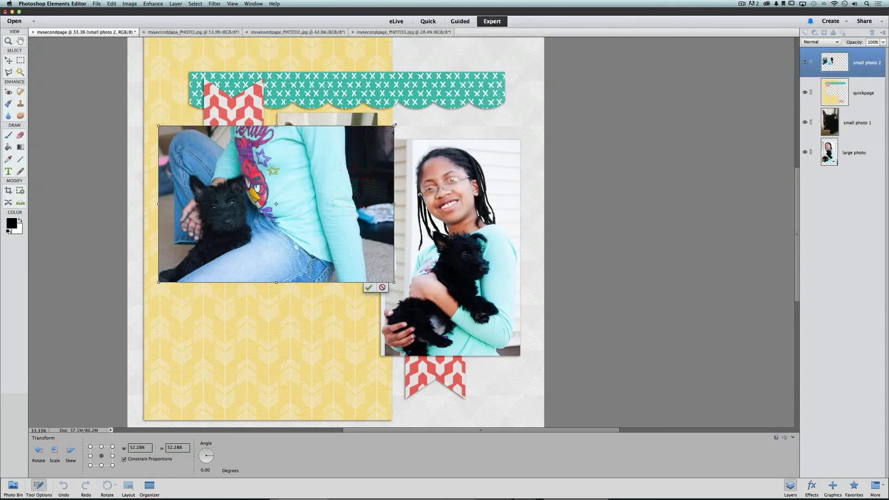
pyautogui.moveTo(390, 125); pyautogui.dragTo(407, 114)
pyautogui.moveTo(369, 159); pyautogui.dragTo(371, 156)
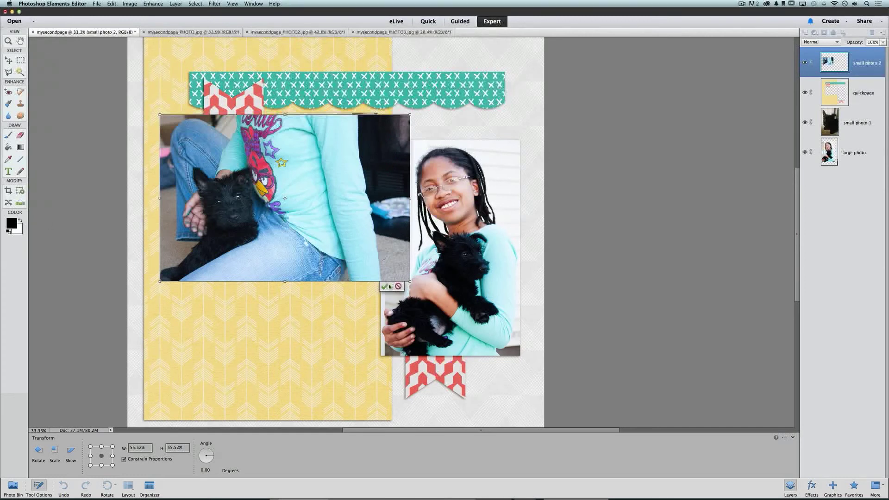
pyautogui.click(384, 287)
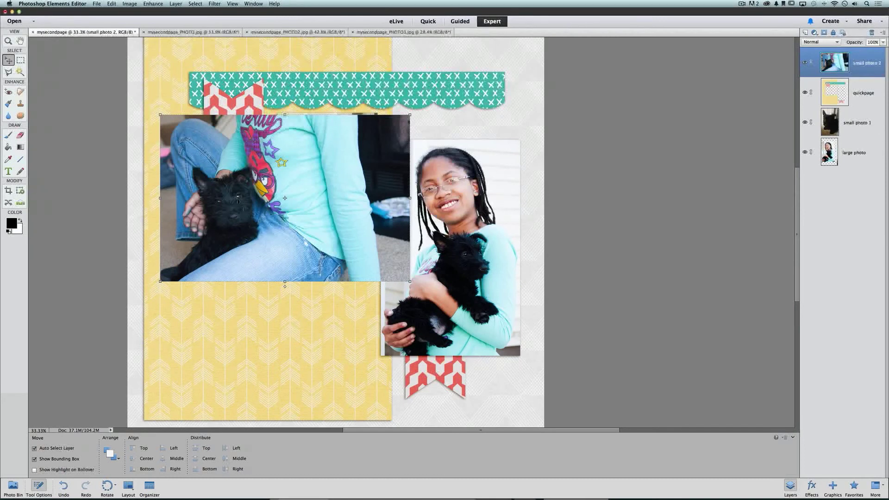
# Move small photo 2 below the quickpage layer, nudge it into the left opening, and select quickpage
pyautogui.moveTo(860, 58); pyautogui.dragTo(859, 103)
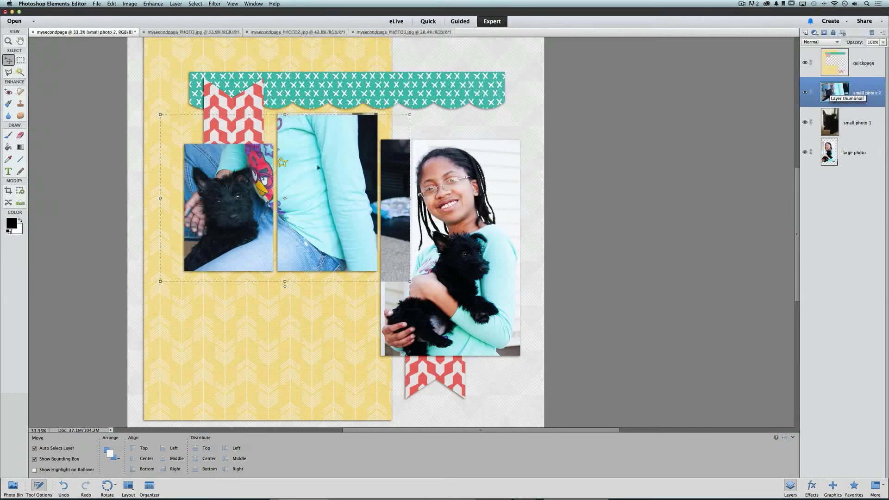
pyautogui.moveTo(241, 203); pyautogui.dragTo(255, 199)
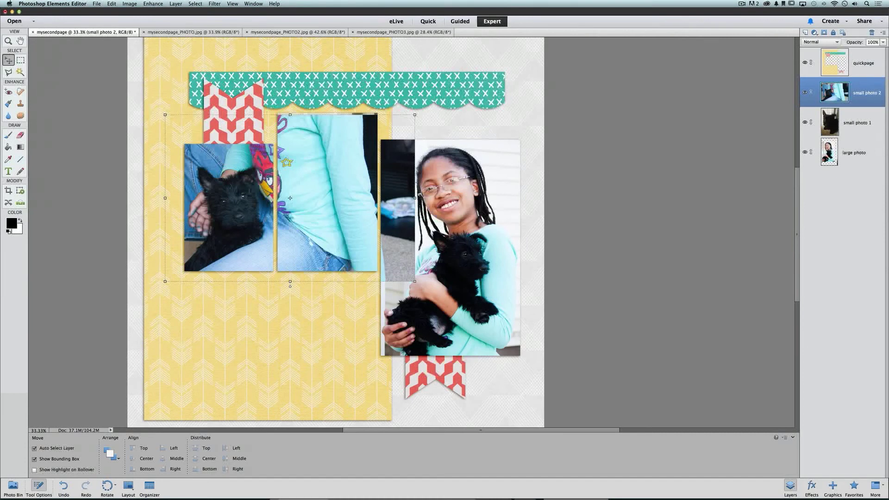
pyautogui.click(861, 63)
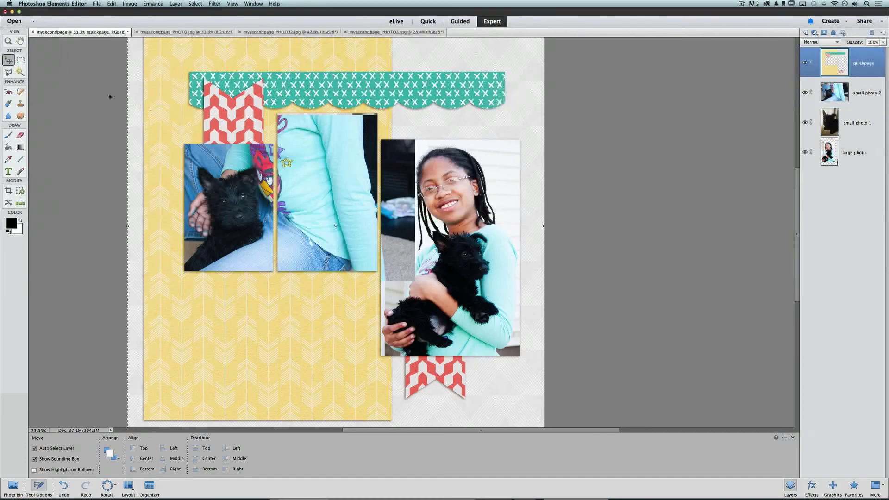
# Magic Wand the first small frame opening and expand the selection by 10 pixels
pyautogui.click(22, 72)
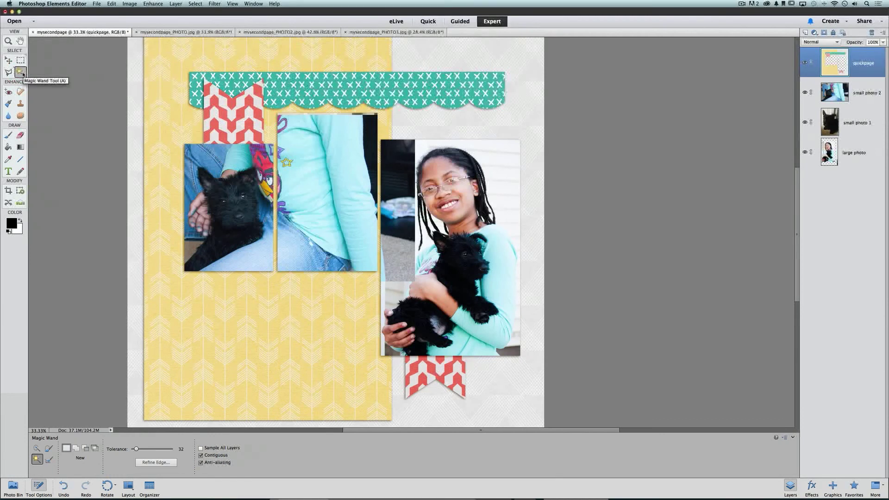
pyautogui.click(217, 163)
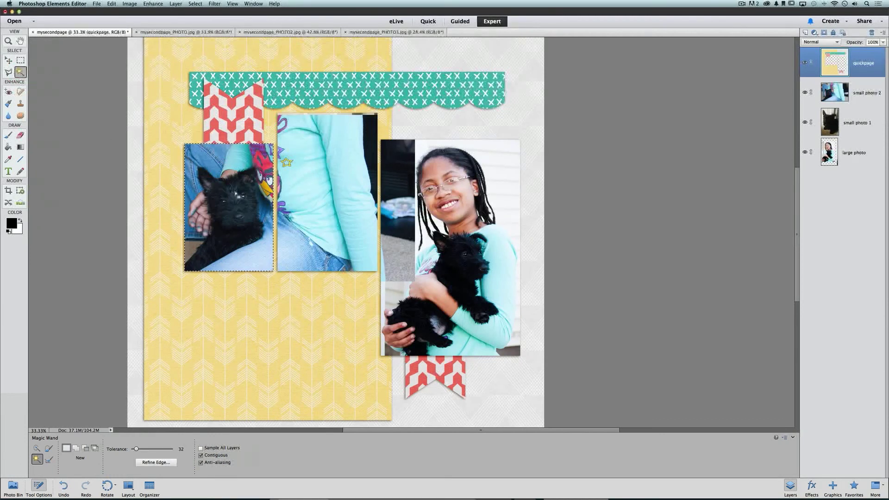
pyautogui.click(195, 5)
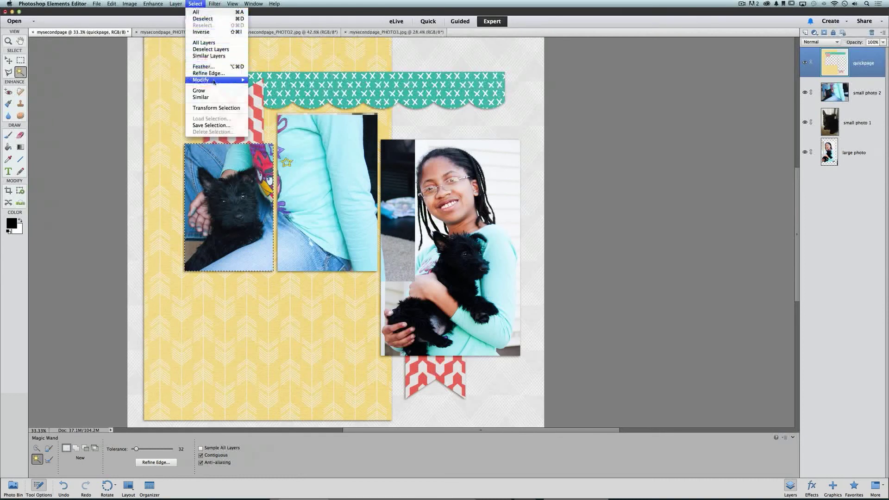
pyautogui.moveTo(215, 81)
pyautogui.click(266, 93)
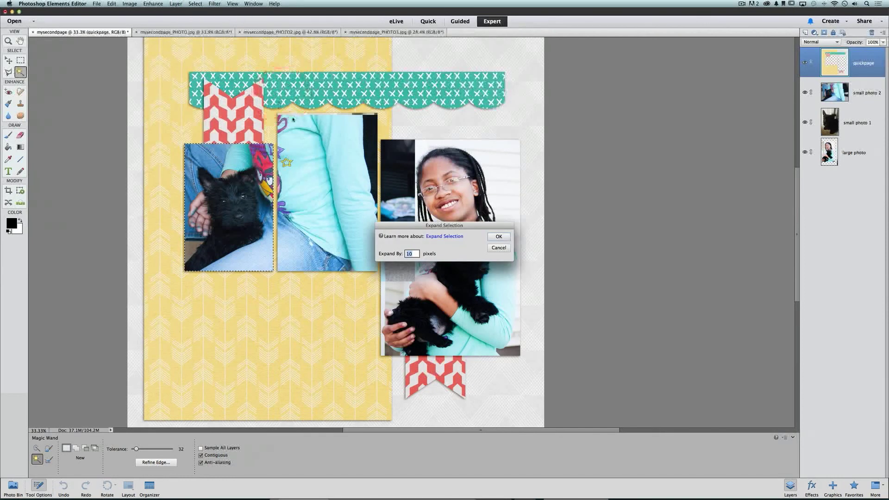
pyautogui.click(496, 236)
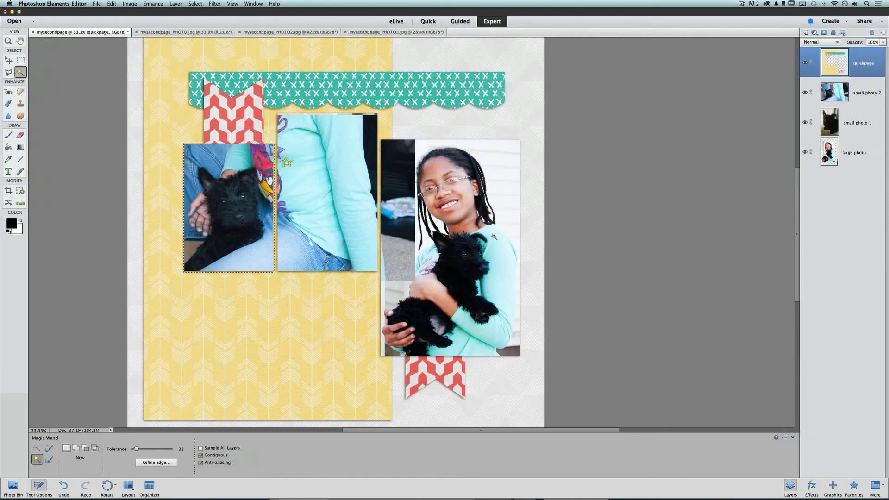
# Invert the selection, undo an accidental quickpage delete, and select the small photo 2 layer
pyautogui.click(198, 3)
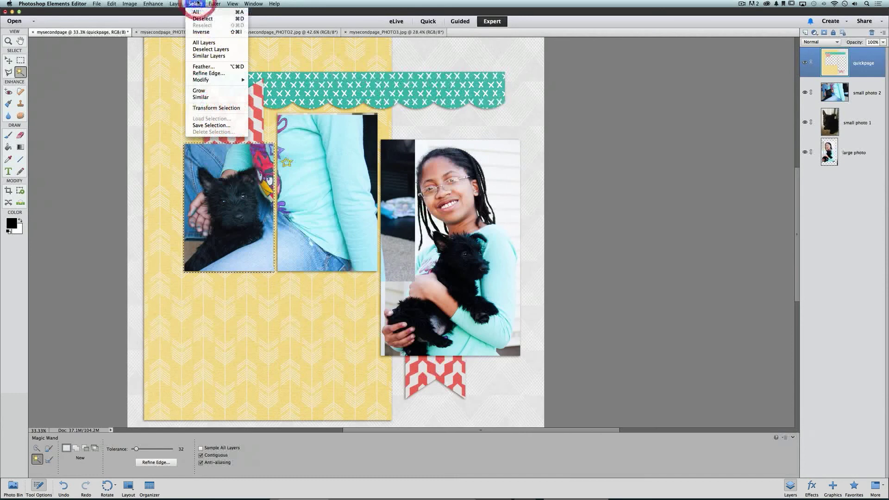
pyautogui.click(219, 32)
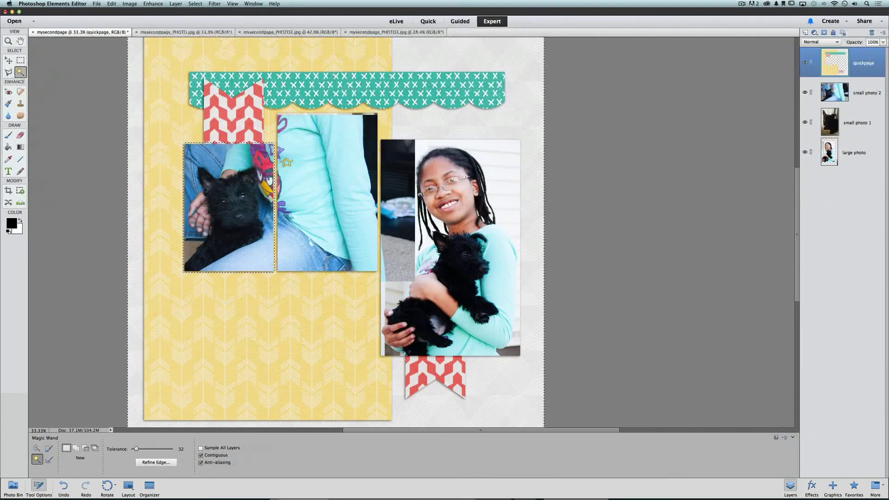
pyautogui.press('Delete')
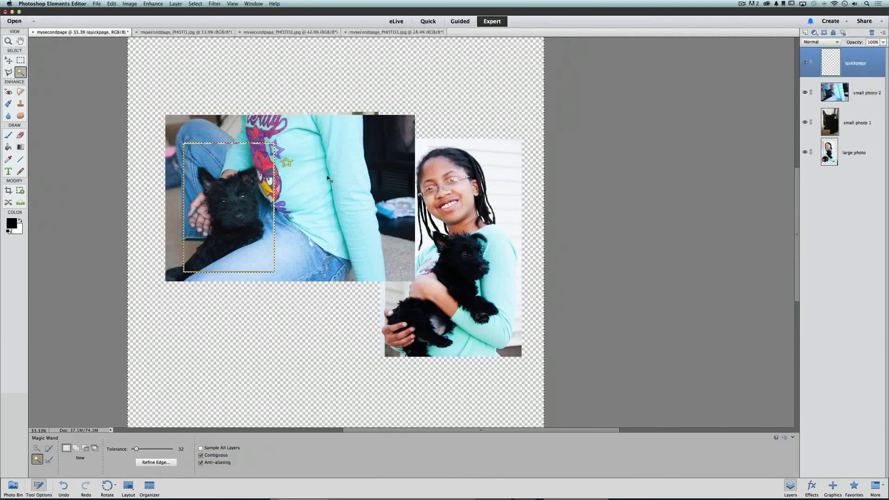
pyautogui.press('super+z')
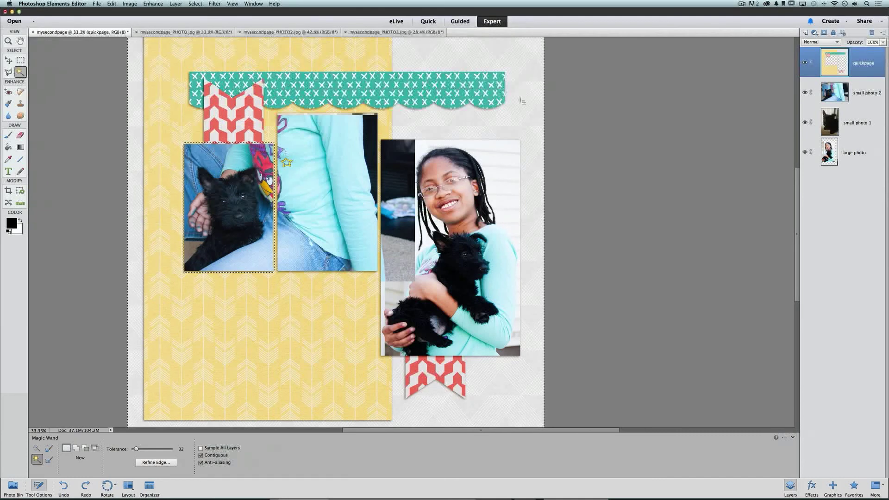
pyautogui.click(856, 89)
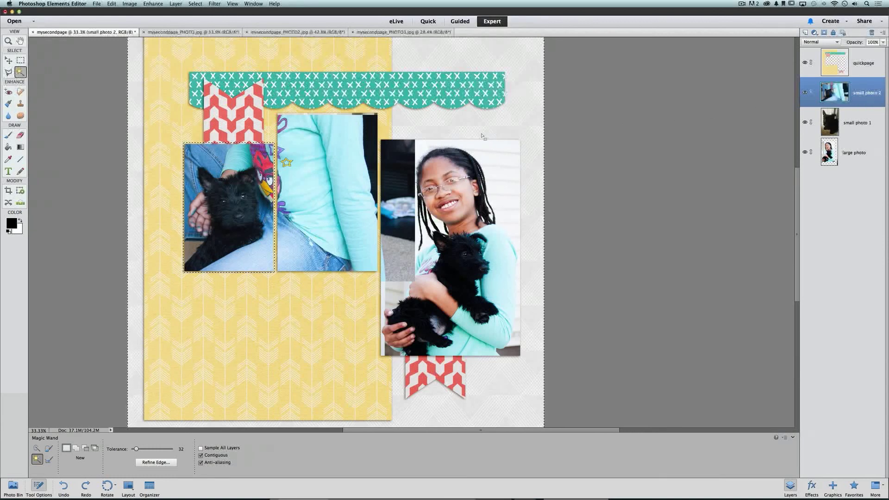
# Remove the close-up's area outside the first opening and zoom out to view the page
pyautogui.press('super+y')
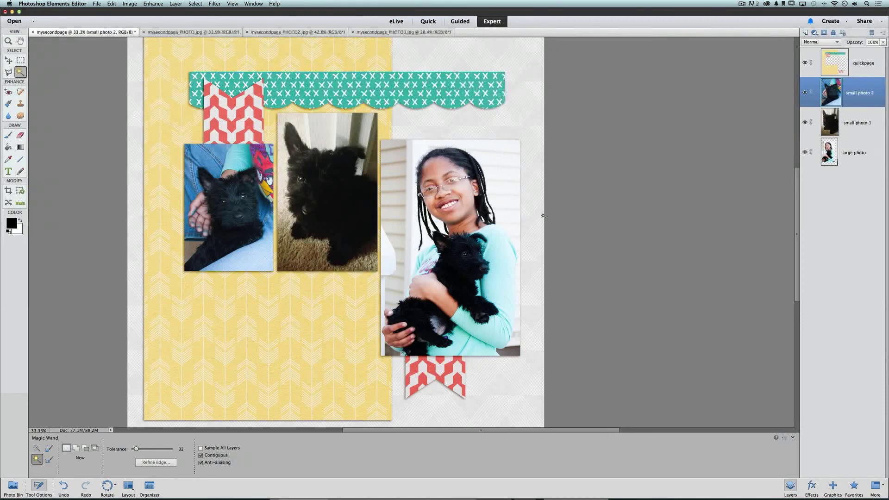
pyautogui.scroll(-1, 544, 216)
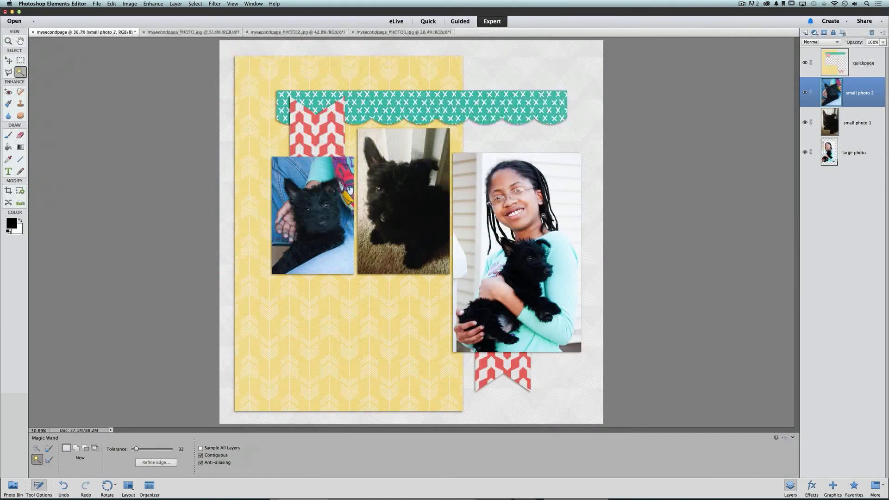